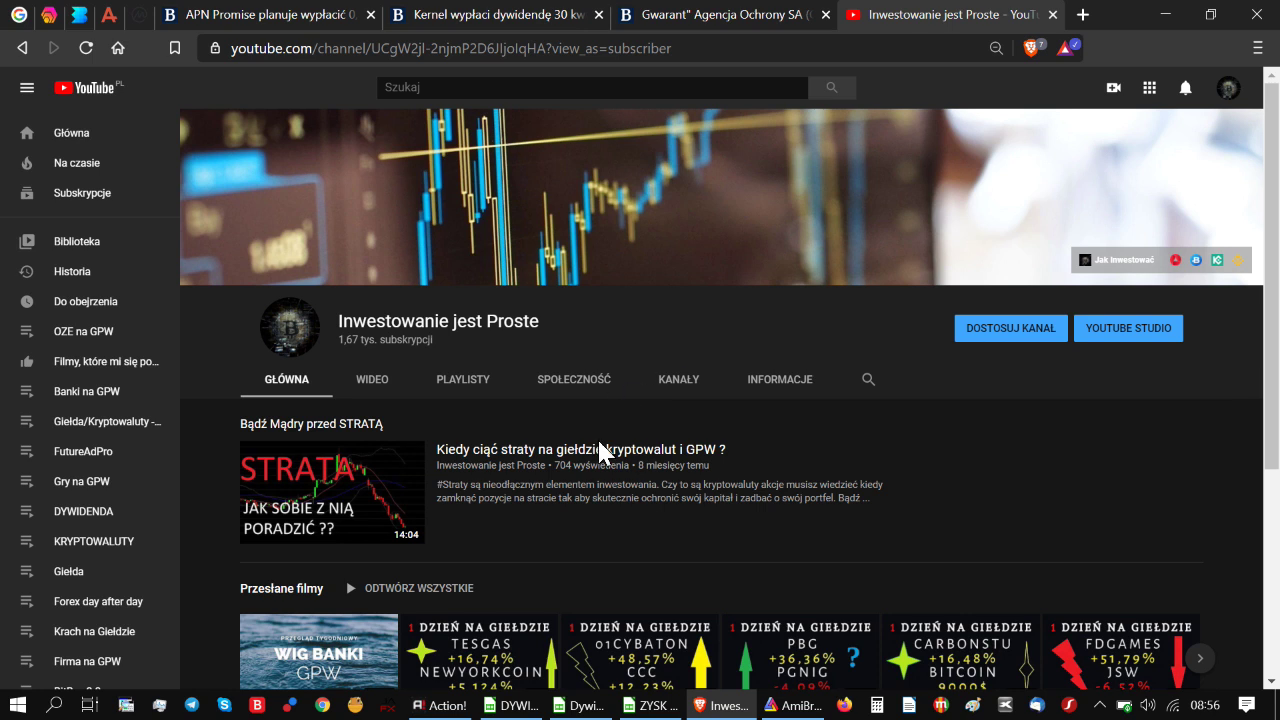
- Browse the channel's uploaded videos and switch to the Gwarant dividend history spreadsheet in LibreOffice Calc
{"action": "left_click", "coordinate": [378, 392]}
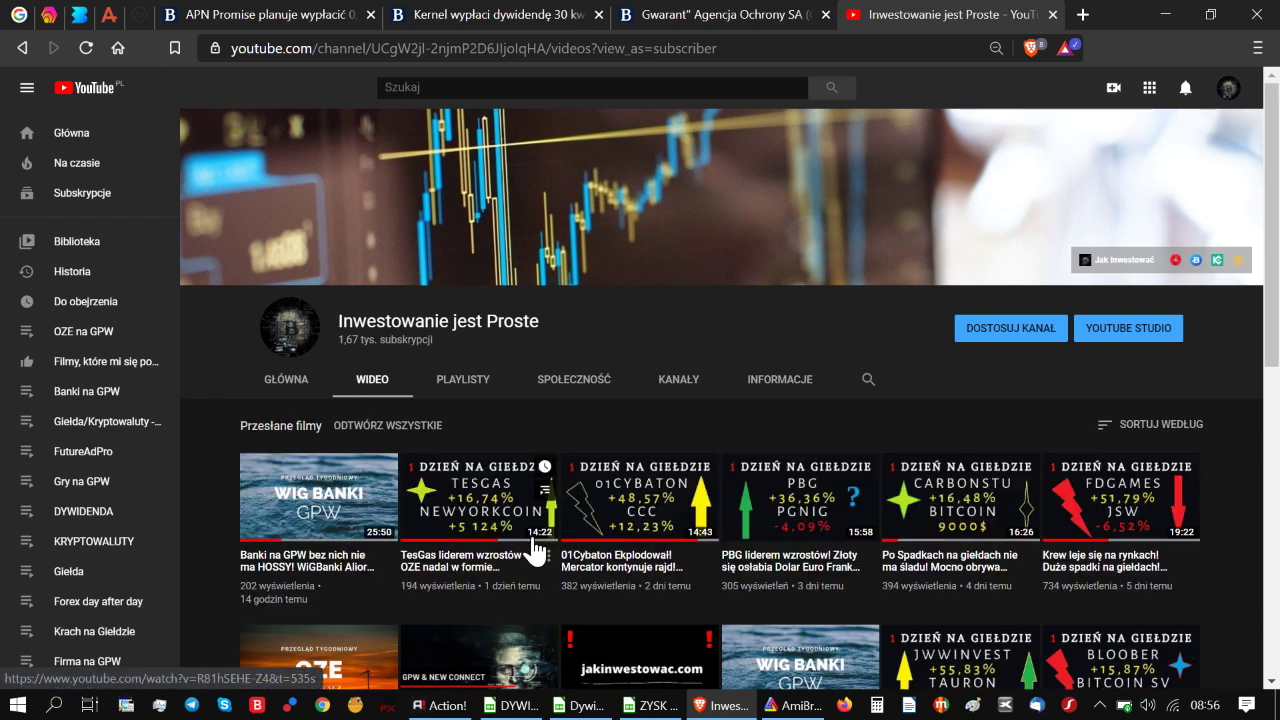
{"action": "scroll", "coordinate": [534, 543], "scroll_direction": "down", "scroll_amount": 3}
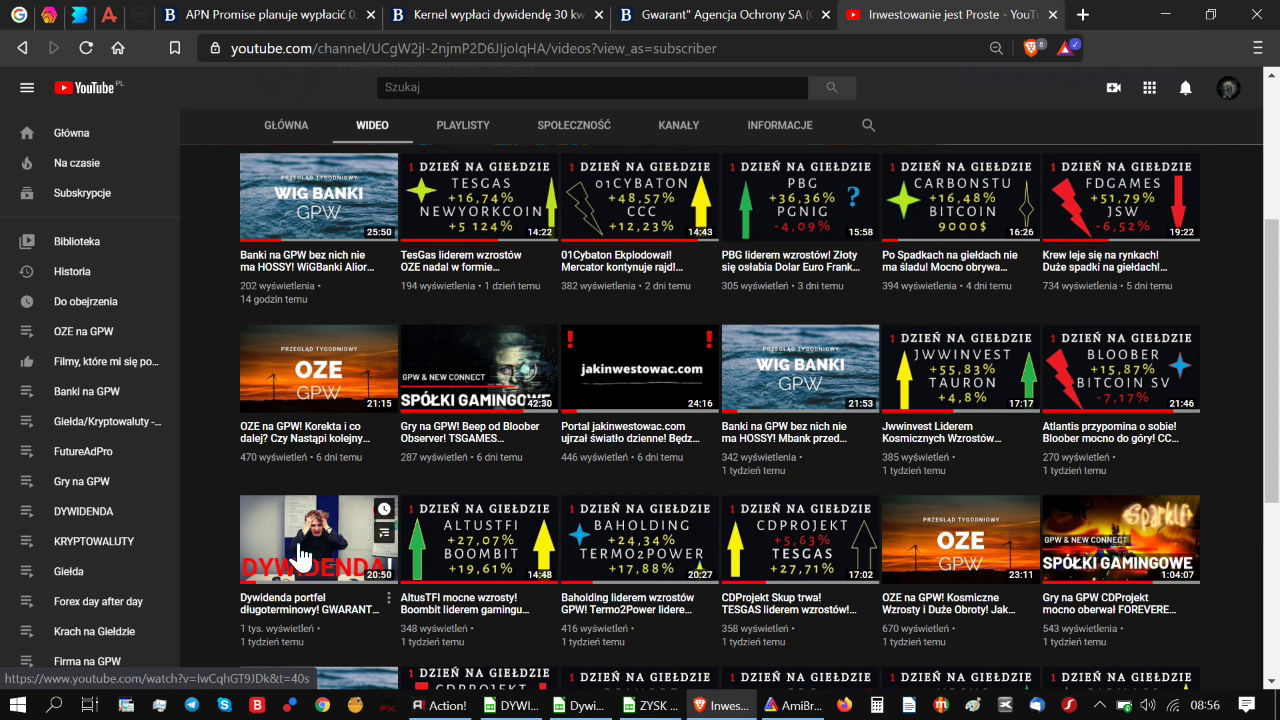
{"action": "left_click", "coordinate": [566, 706]}
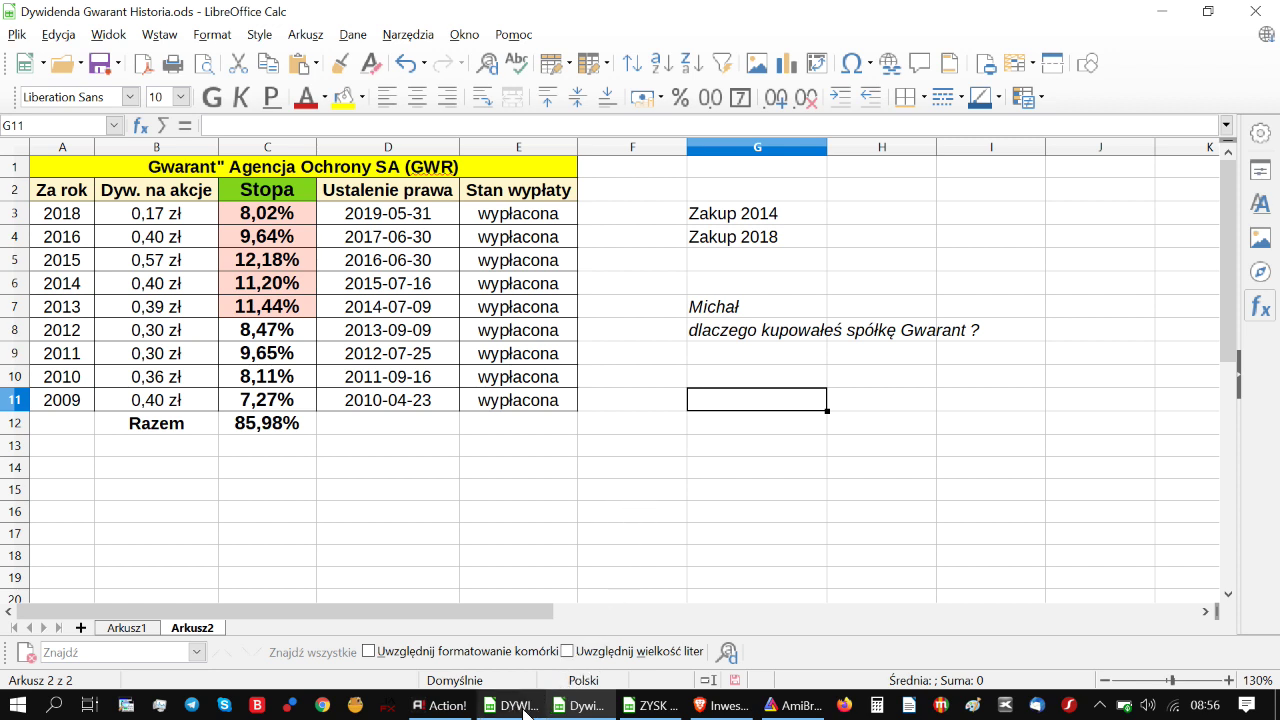
{"action": "mouse_move", "coordinate": [545, 710]}
{"action": "mouse_move", "coordinate": [716, 708]}
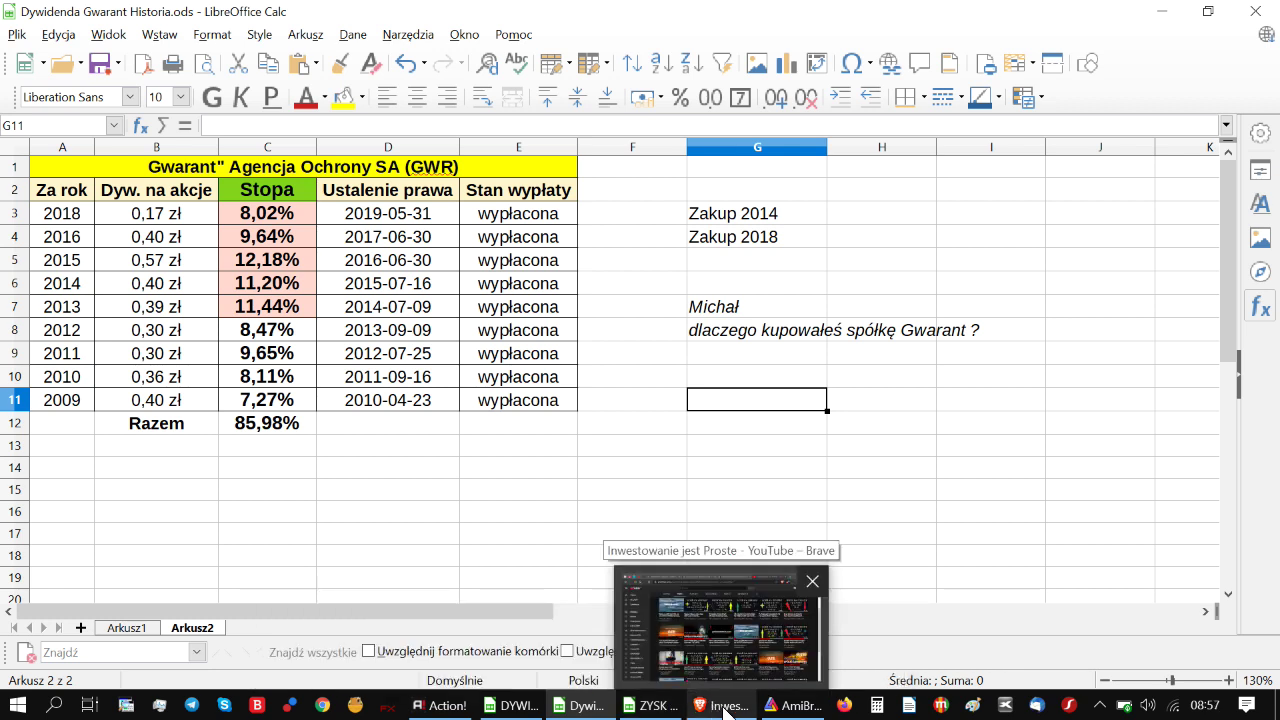
- Return to the channel's uploaded videos in Brave, and switch to the ZYSK Wyliczenia spreadsheet to view the profit calculation
{"action": "left_click", "coordinate": [726, 708]}
{"action": "scroll", "coordinate": [722, 560], "scroll_direction": "up", "scroll_amount": 3}
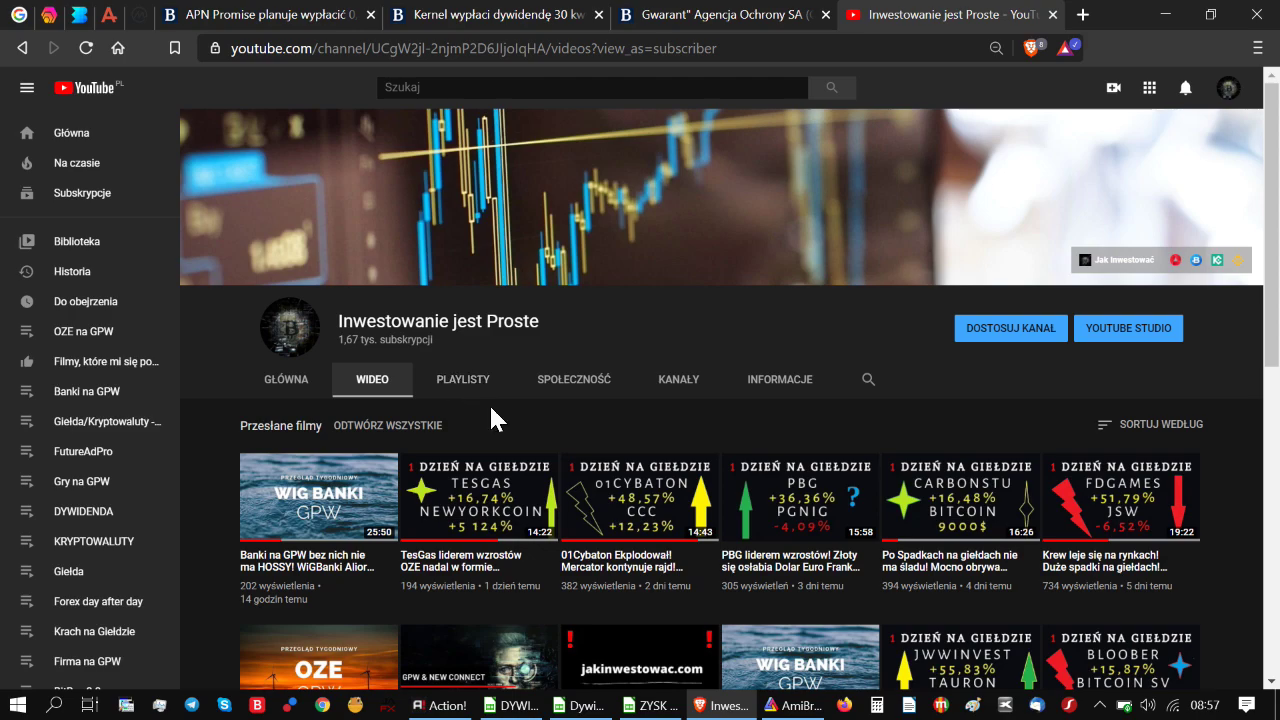
{"action": "left_click", "coordinate": [641, 706]}
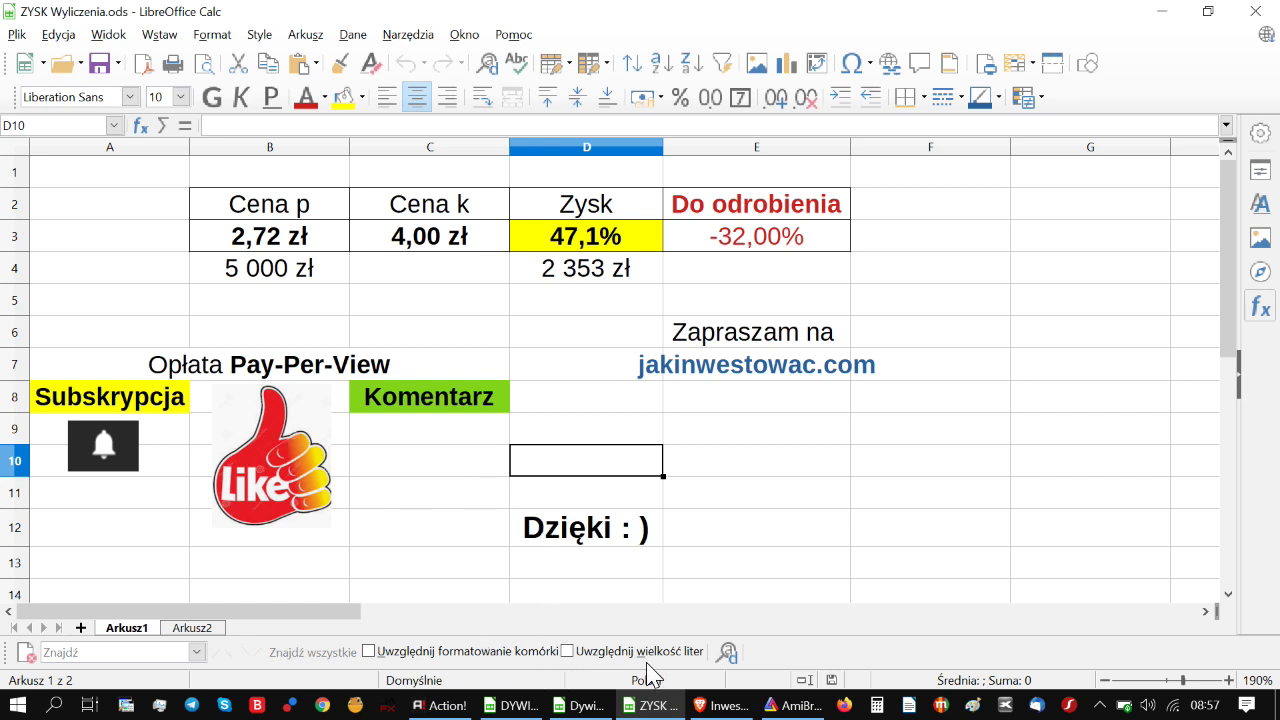
- Switch back to the YouTube channel in Brave and look through its playlists, including DYWIDENDA
{"action": "left_click", "coordinate": [714, 707]}
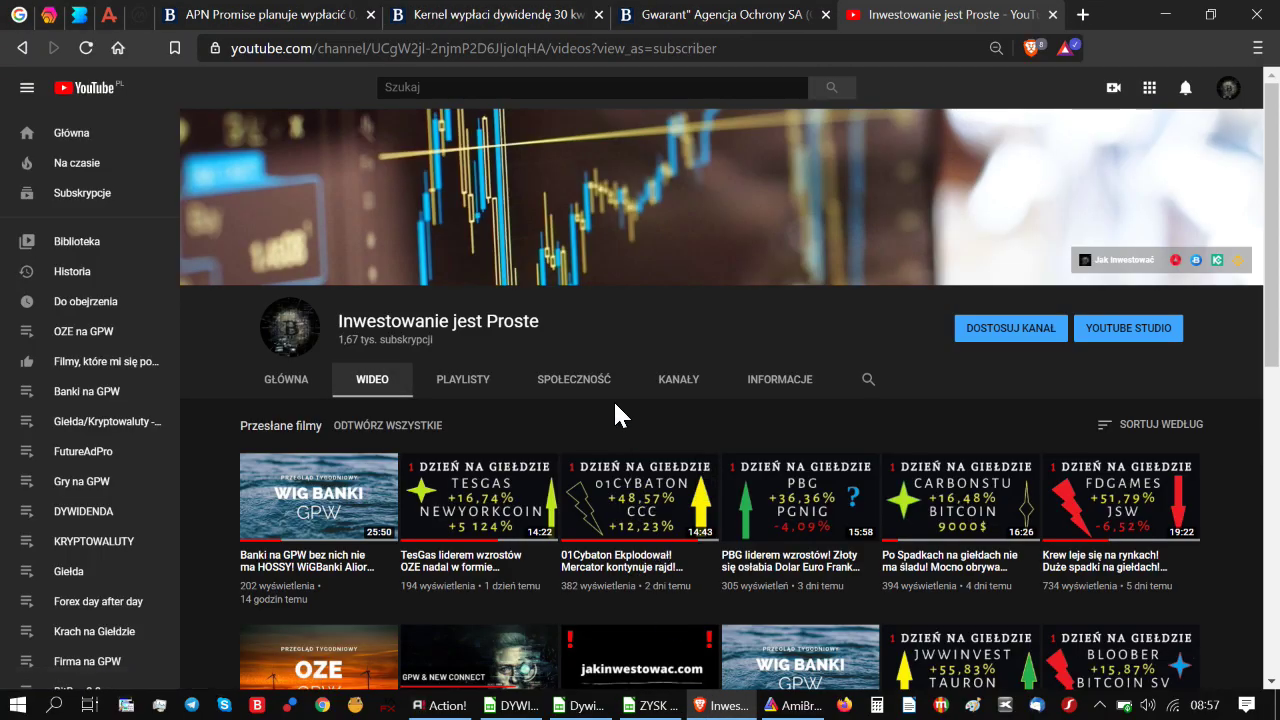
{"action": "left_click", "coordinate": [463, 388]}
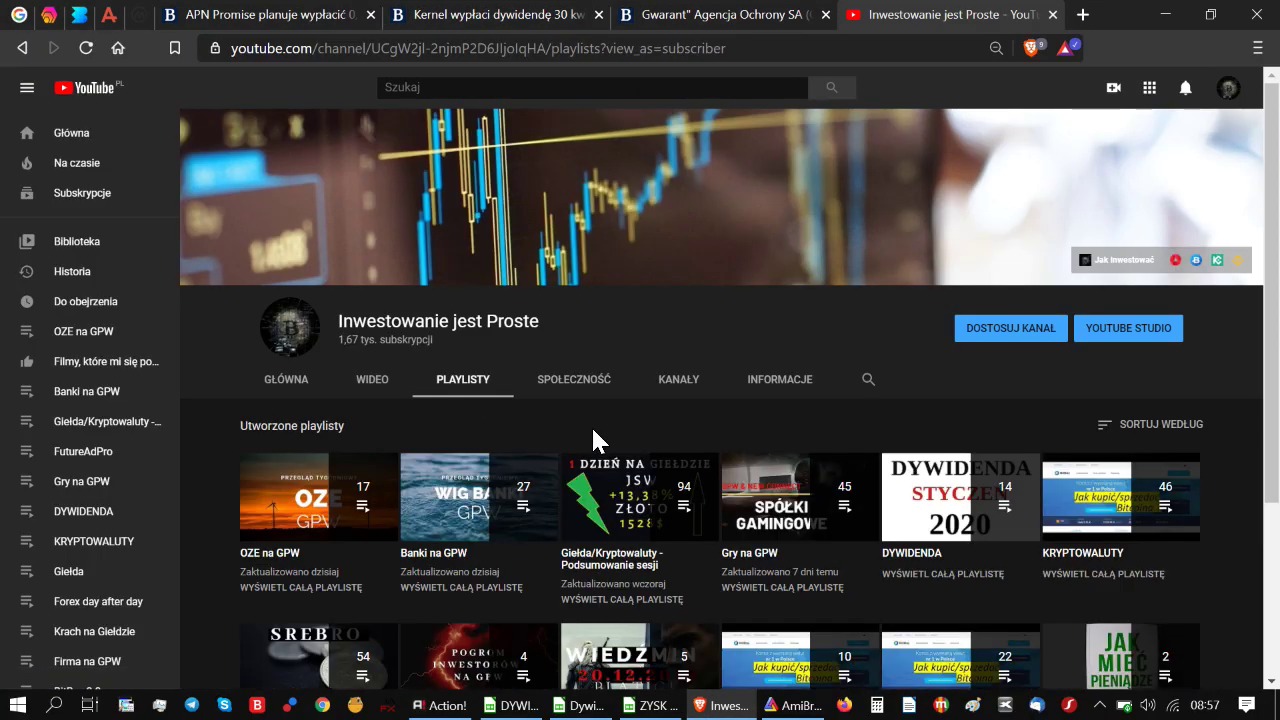
{"action": "mouse_move", "coordinate": [908, 540]}
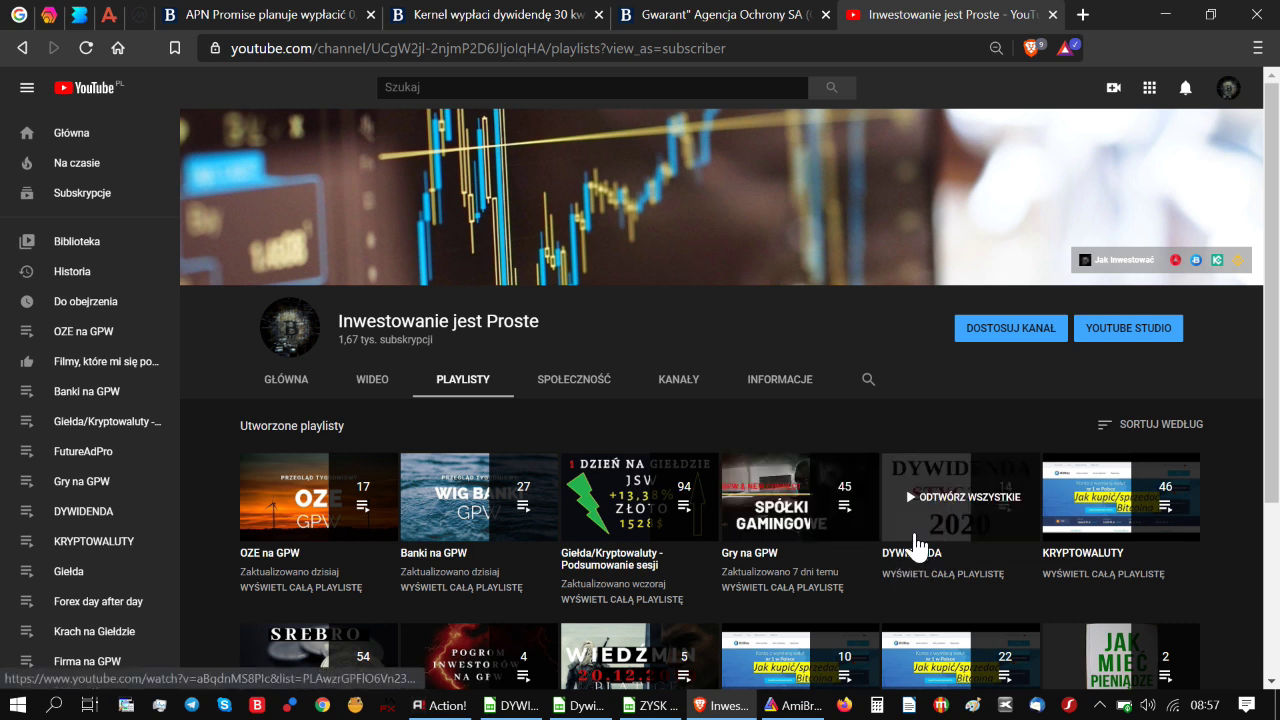
- Open the jakinwestowac.com site linked in the banner on the channel's home page and view its featured articles
{"action": "left_click", "coordinate": [301, 382]}
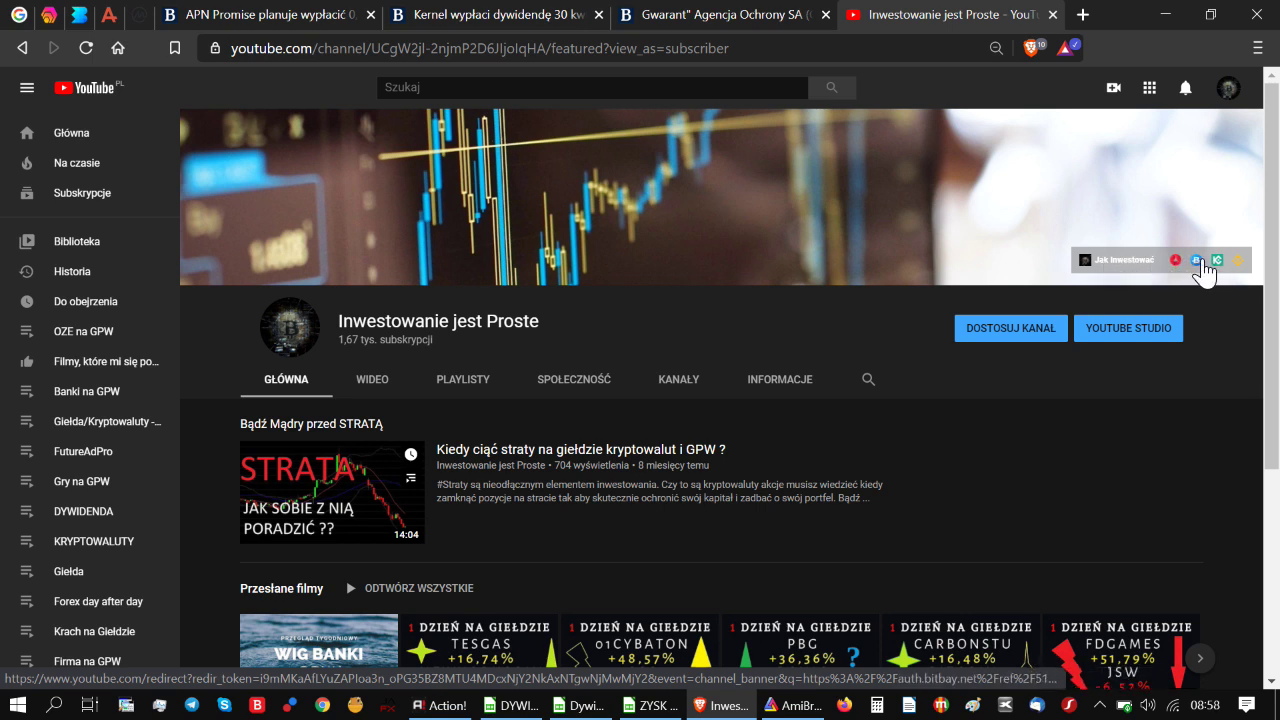
{"action": "left_click", "coordinate": [1121, 264]}
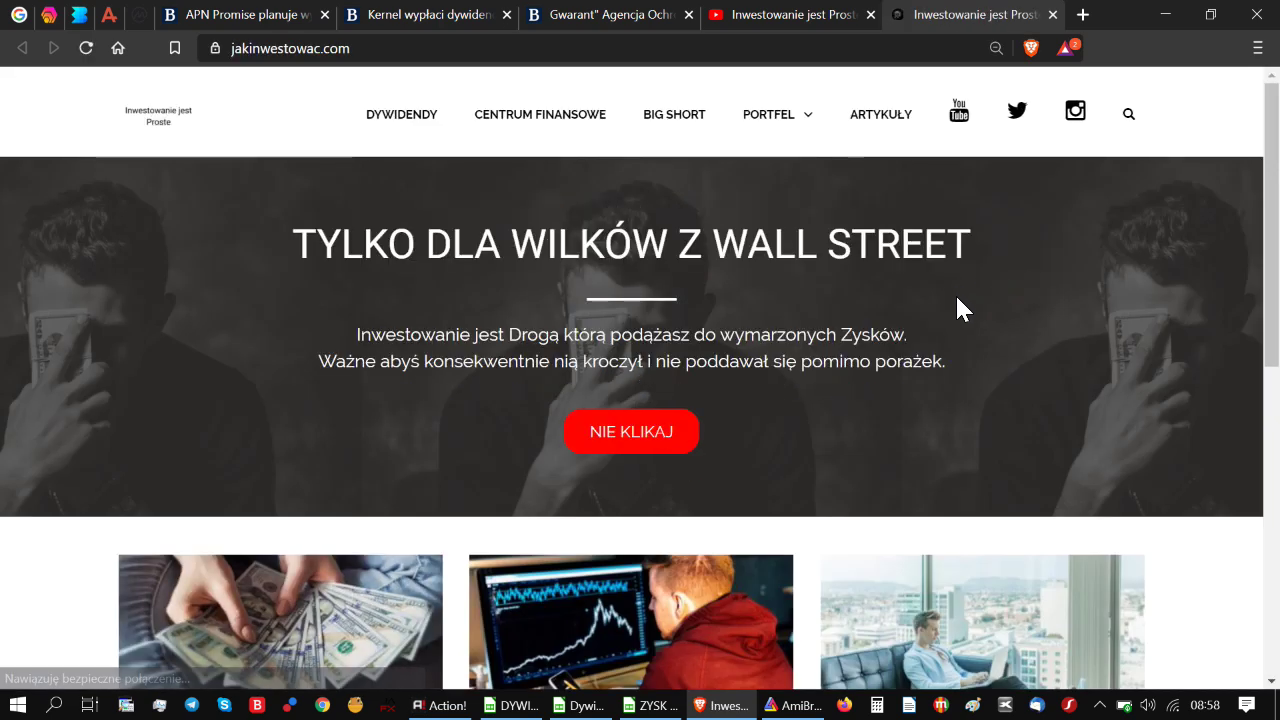
{"action": "scroll", "coordinate": [446, 290], "scroll_direction": "down", "scroll_amount": 3}
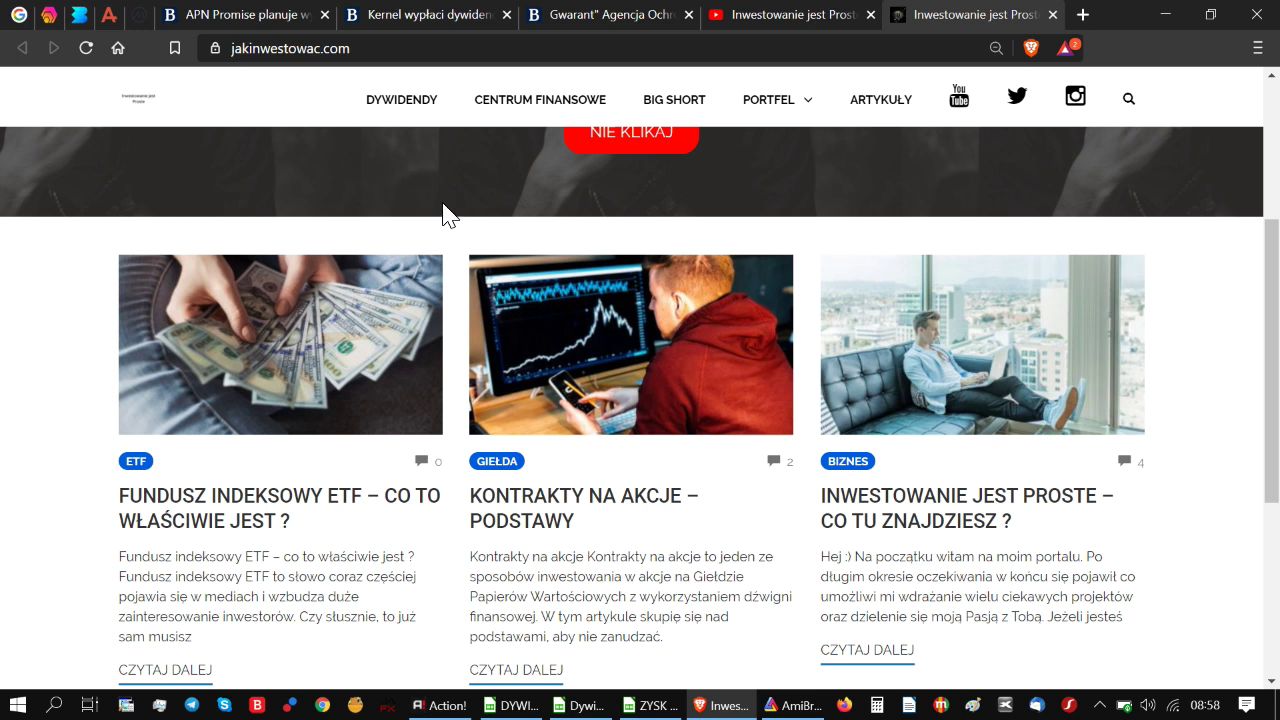
- Review the table of planned 2020 dividends on the Dywidendy page and read the open Bankier.pl article about Kernel's dividend
{"action": "left_click", "coordinate": [400, 101]}
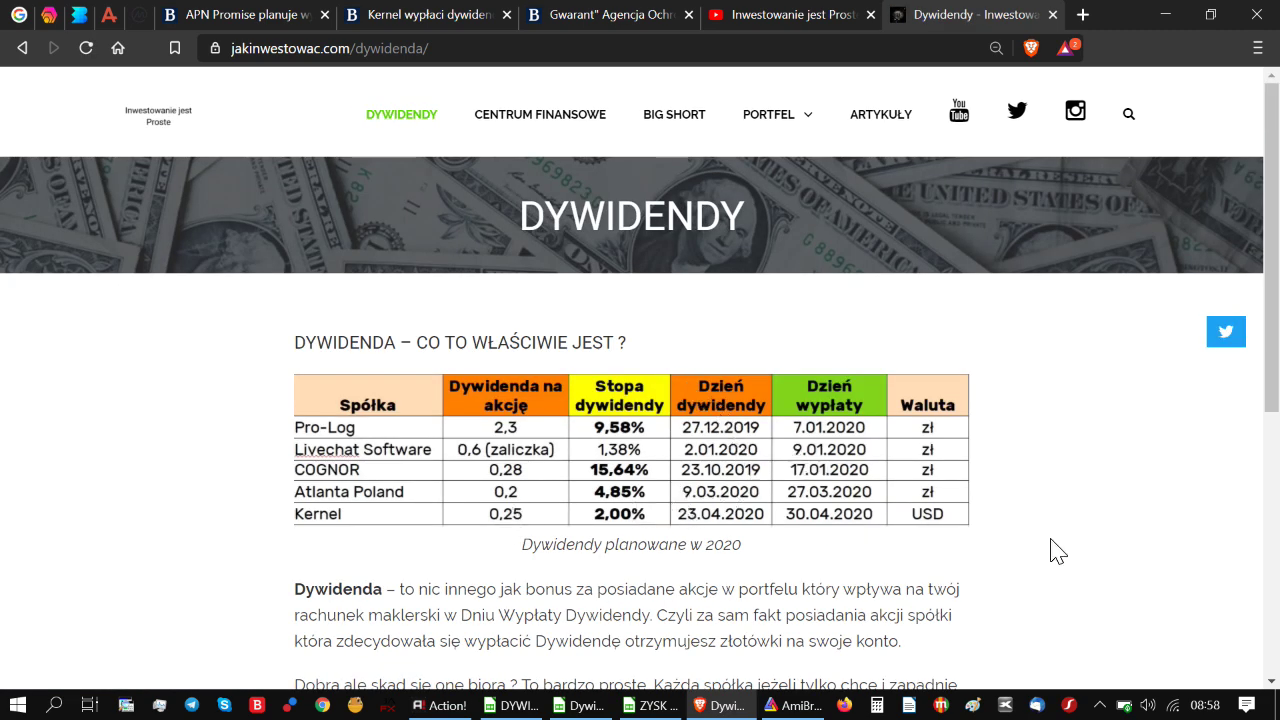
{"action": "scroll", "coordinate": [1057, 550], "scroll_direction": "down", "scroll_amount": 1}
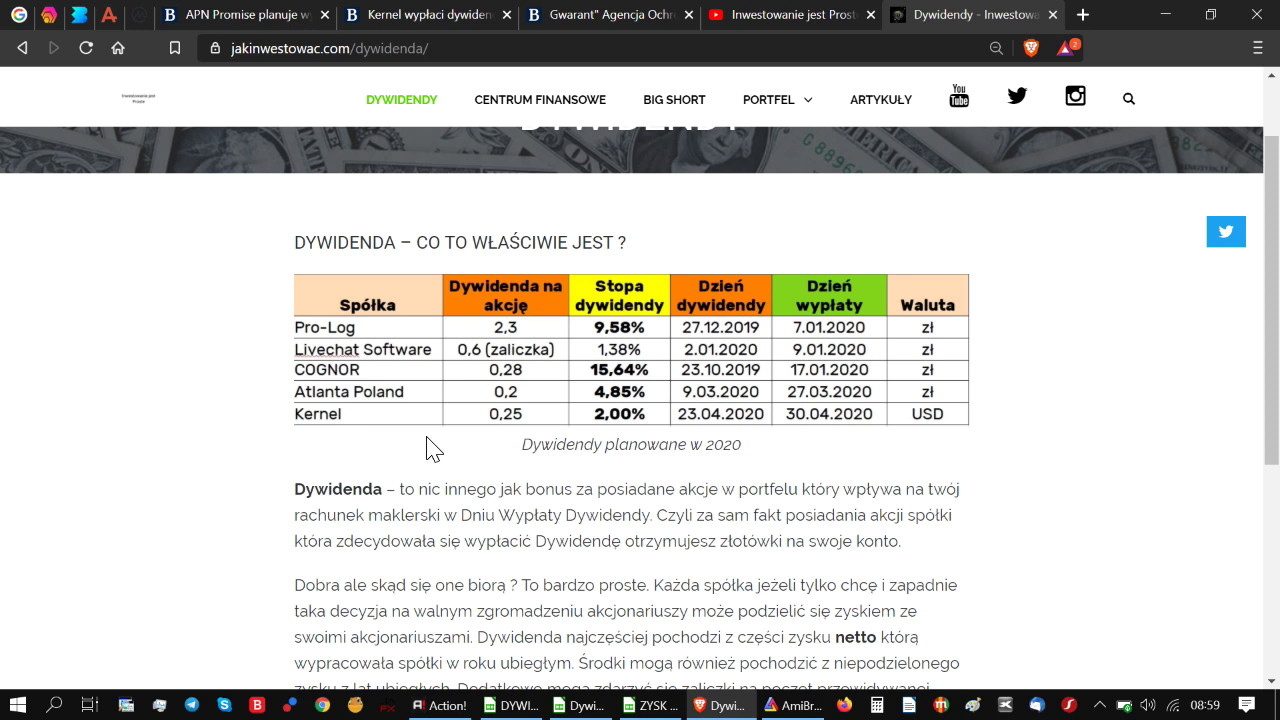
{"action": "left_click", "coordinate": [389, 22]}
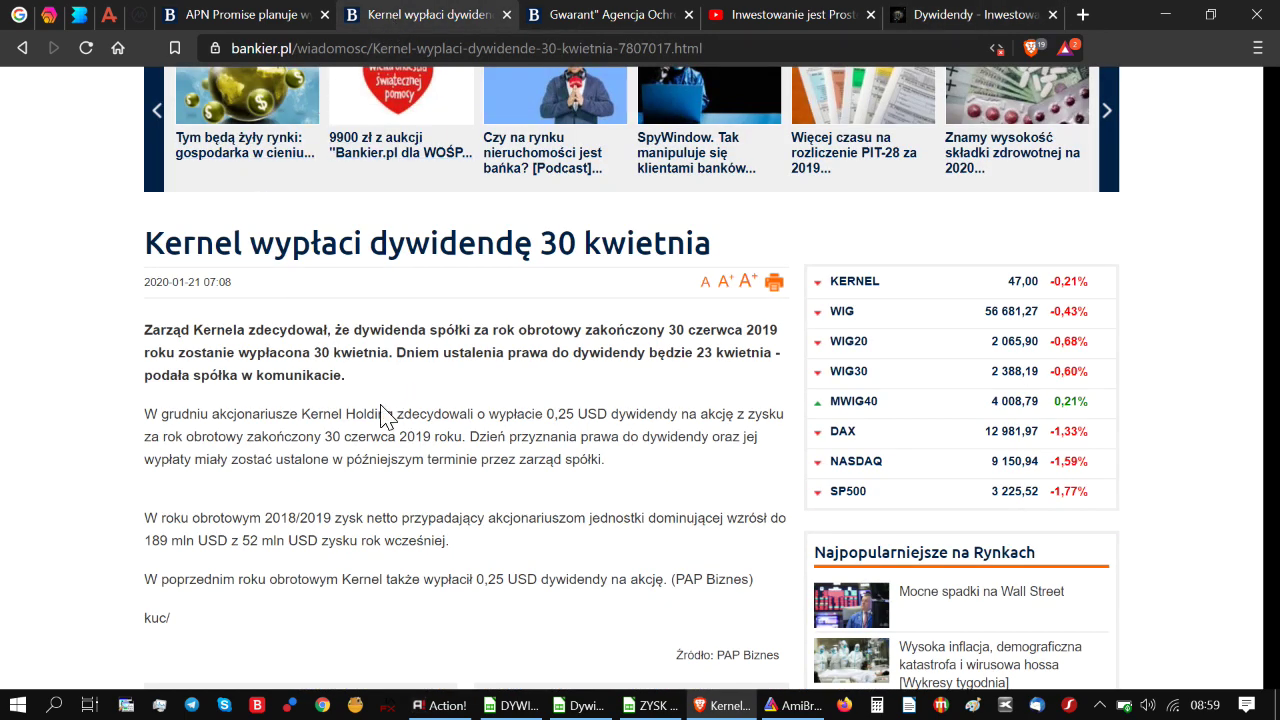
{"action": "scroll", "coordinate": [385, 430], "scroll_direction": "down", "scroll_amount": 1}
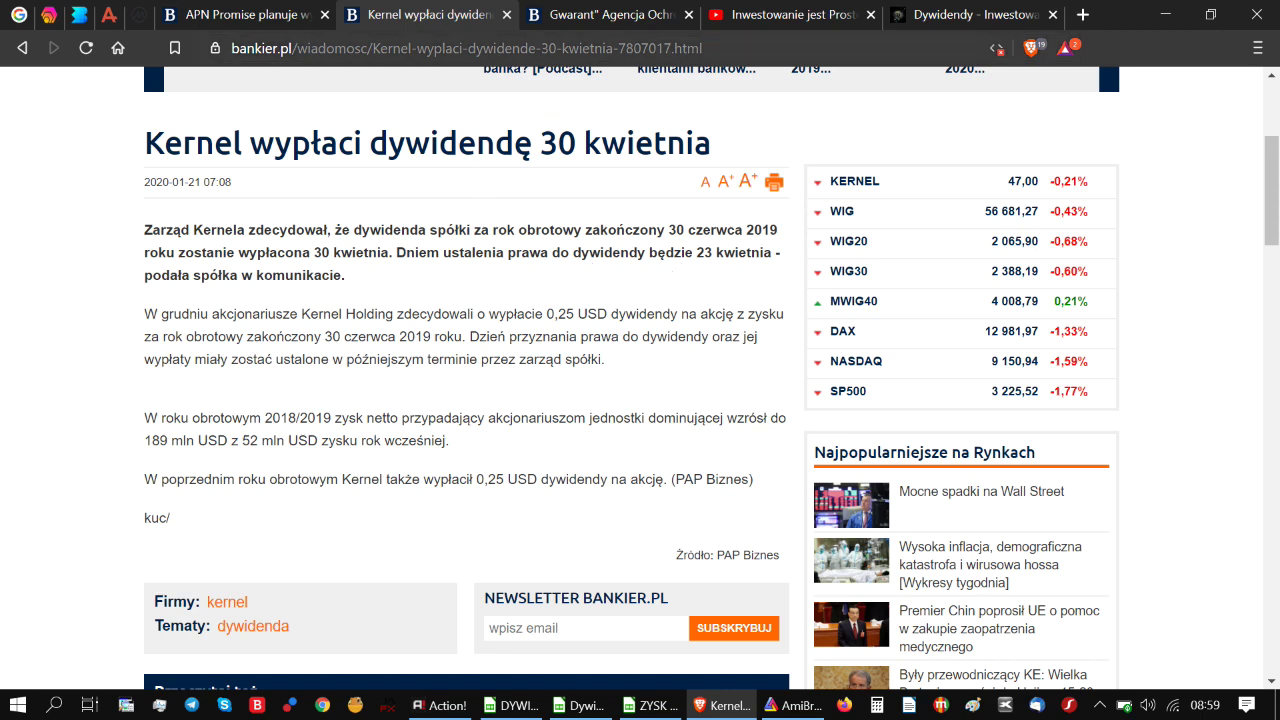
- Open the Dywidendowy portfolio page on jakinwestowac.com and read the APN Promise trade description with its chart
{"action": "left_click", "coordinate": [910, 16]}
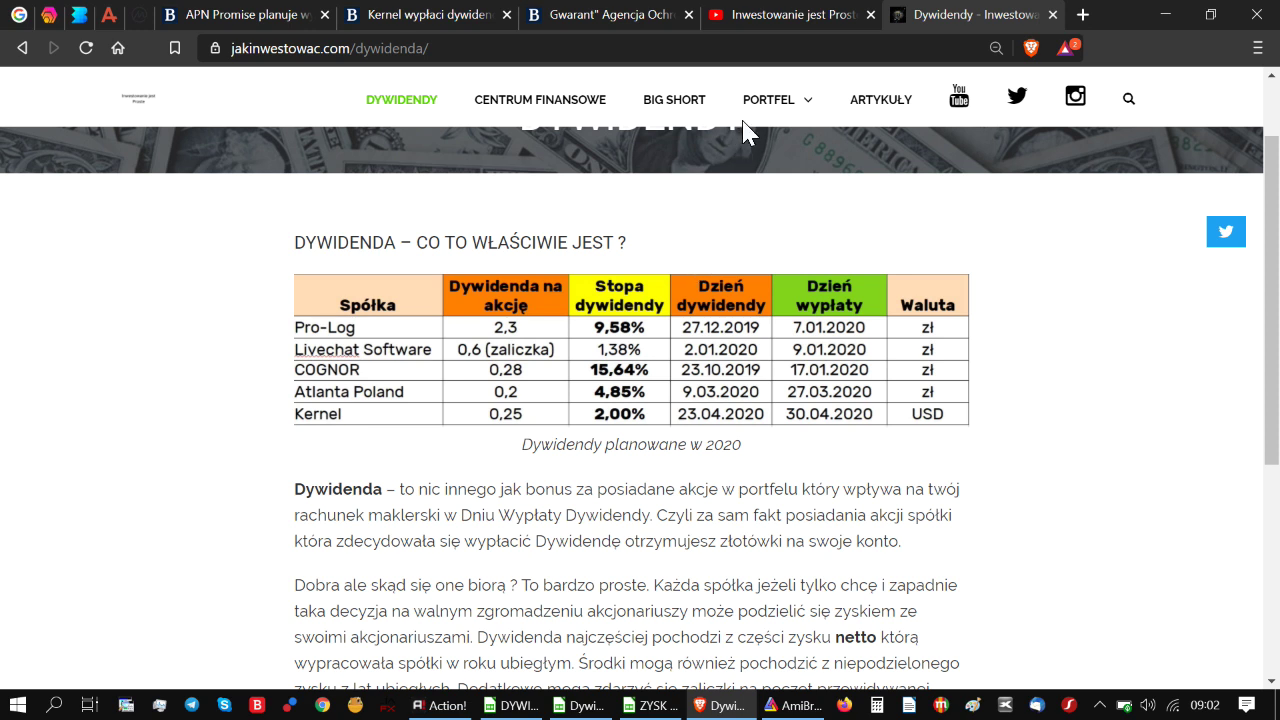
{"action": "mouse_move", "coordinate": [758, 110]}
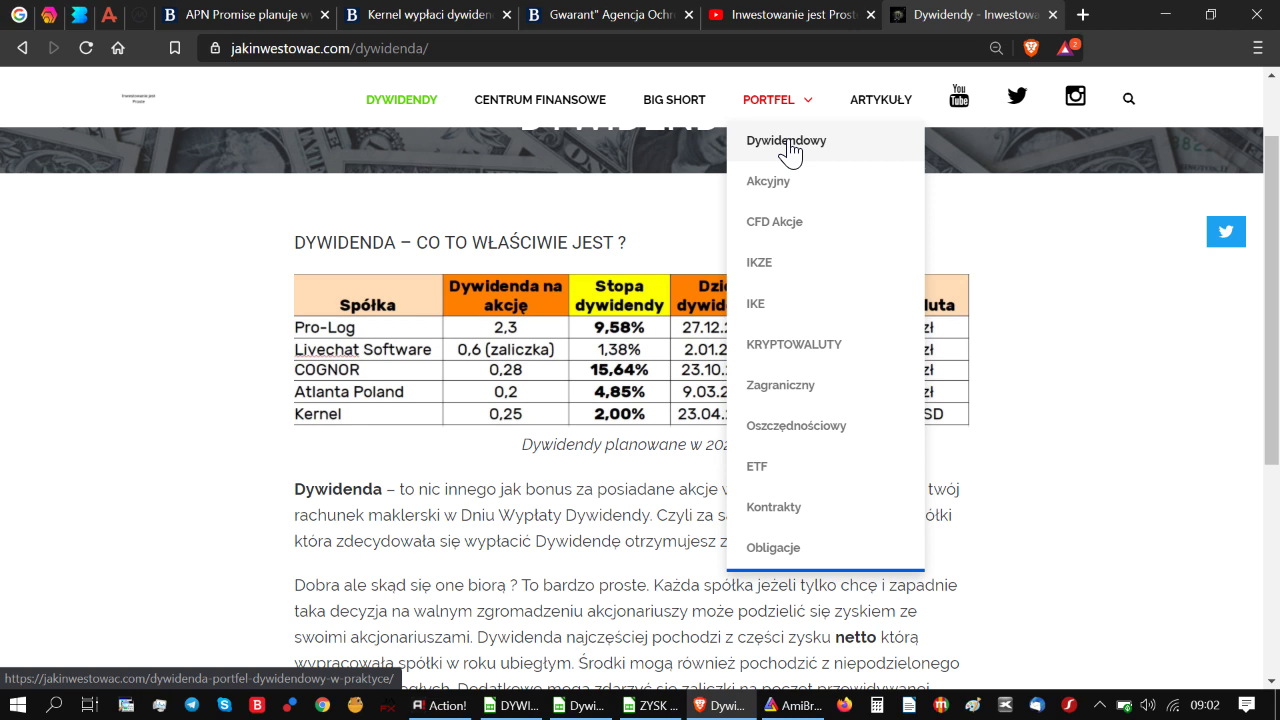
{"action": "left_click", "coordinate": [790, 150]}
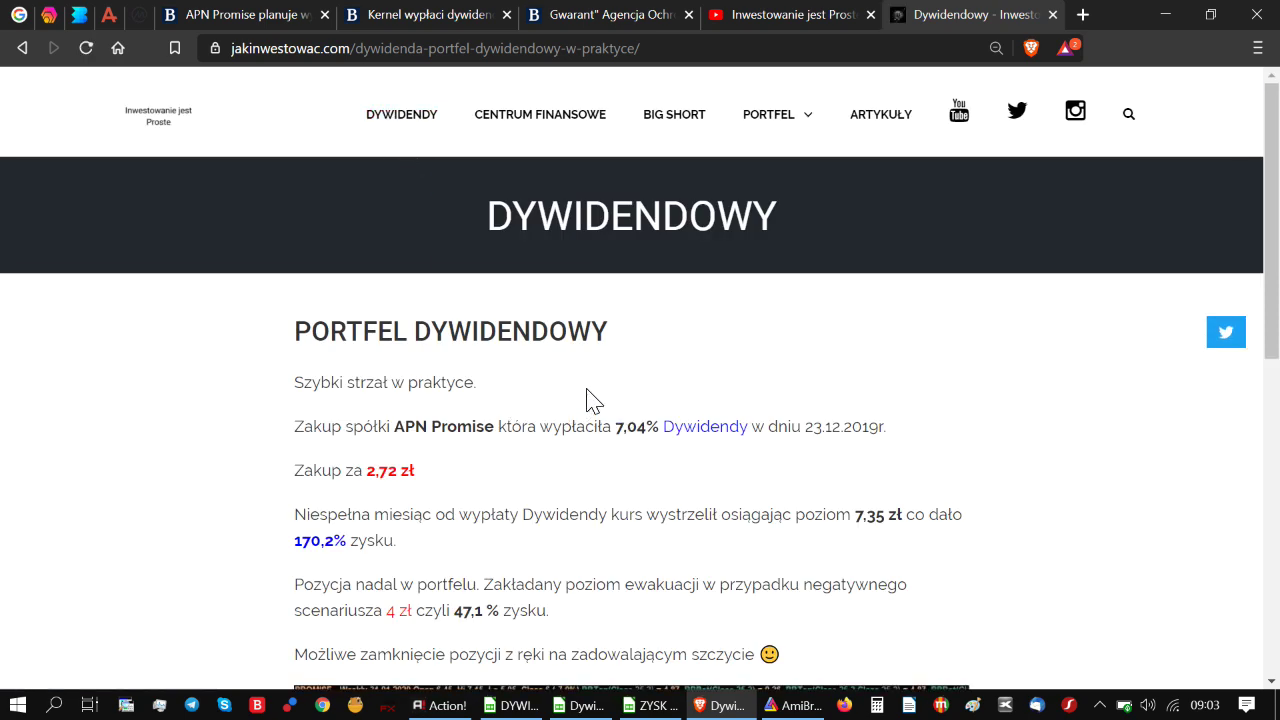
{"action": "scroll", "coordinate": [587, 400], "scroll_direction": "down", "scroll_amount": 1}
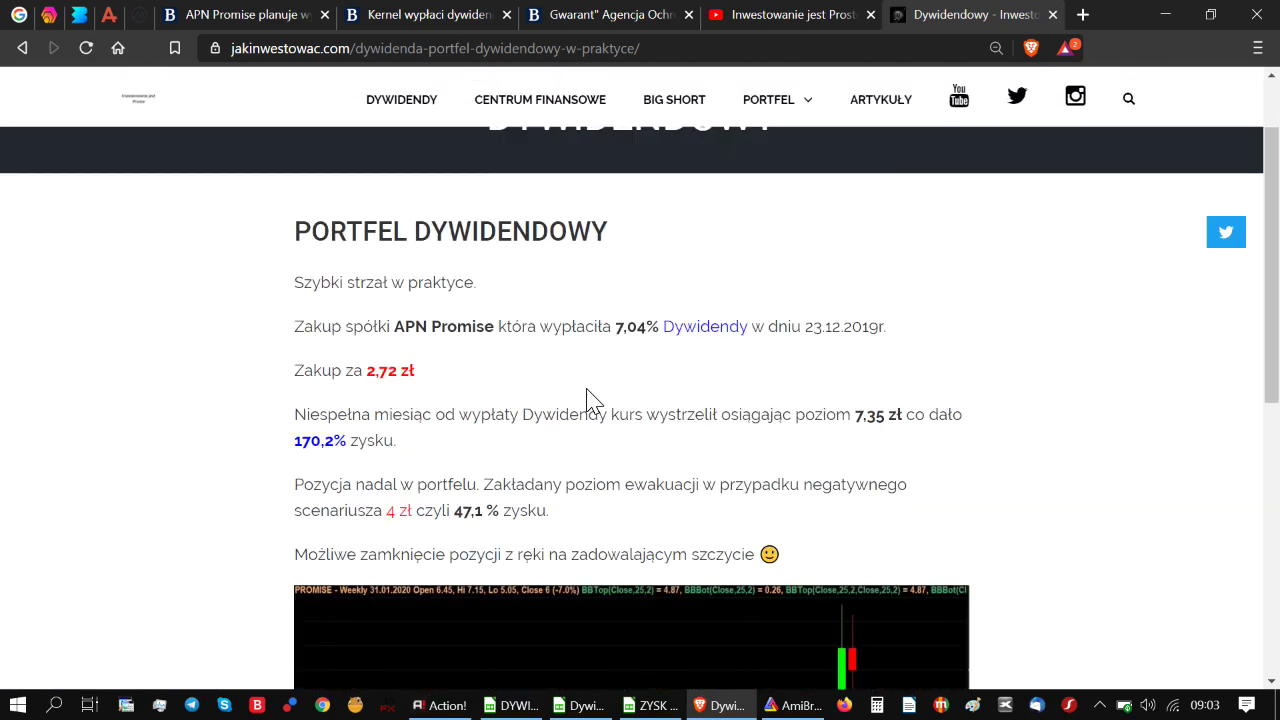
{"action": "scroll", "coordinate": [605, 405], "scroll_direction": "down", "scroll_amount": 1}
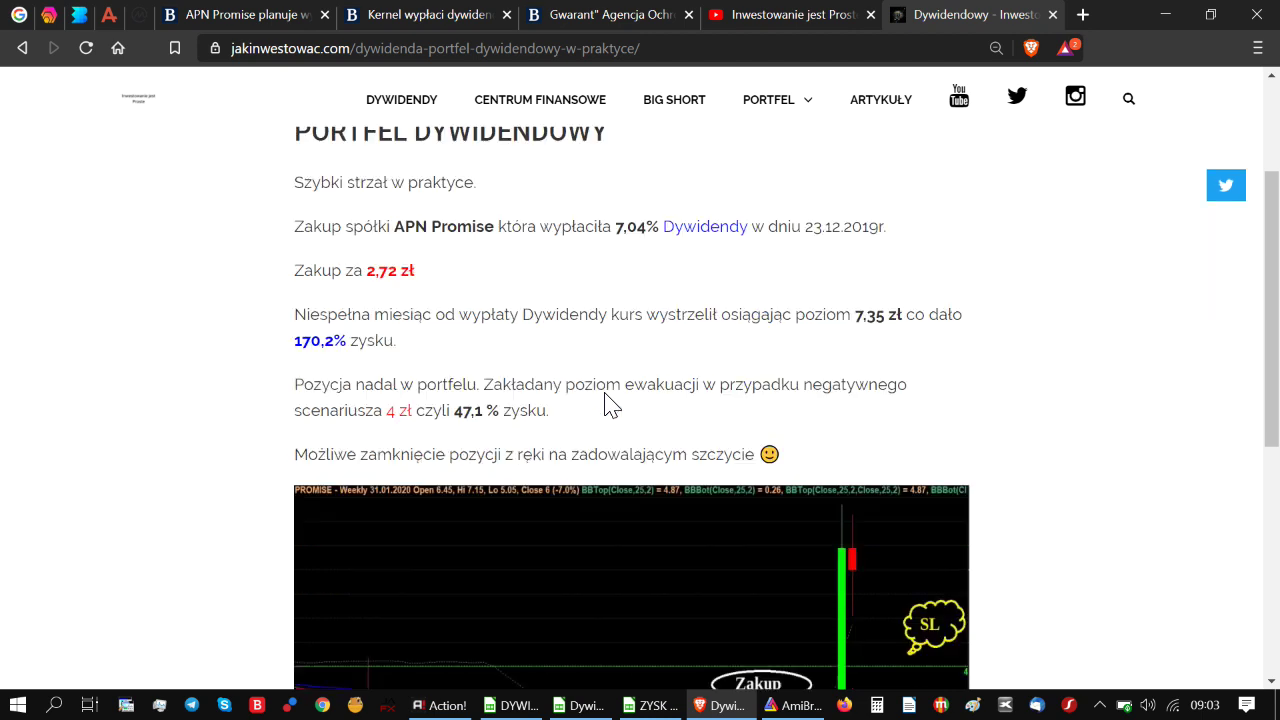
{"action": "scroll", "coordinate": [605, 405], "scroll_direction": "down", "scroll_amount": 2}
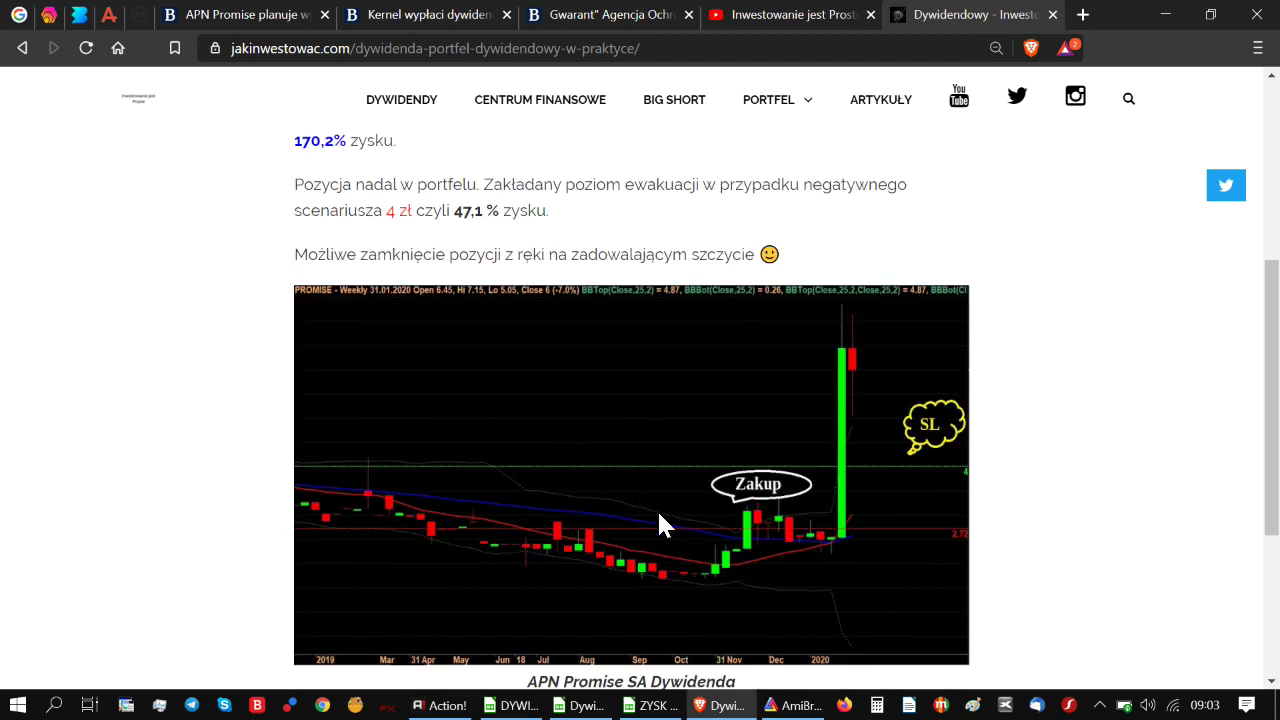
{"action": "scroll", "coordinate": [659, 460], "scroll_direction": "up", "scroll_amount": 1}
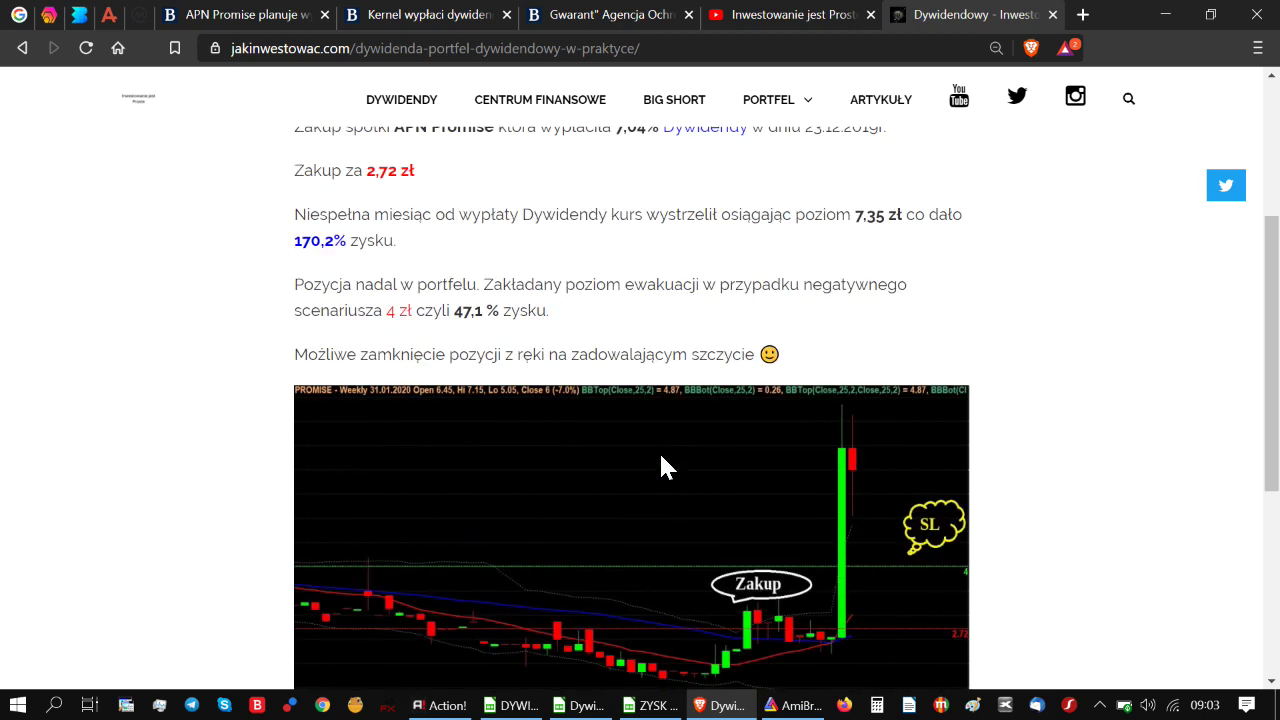
{"action": "scroll", "coordinate": [659, 460], "scroll_direction": "up", "scroll_amount": 2}
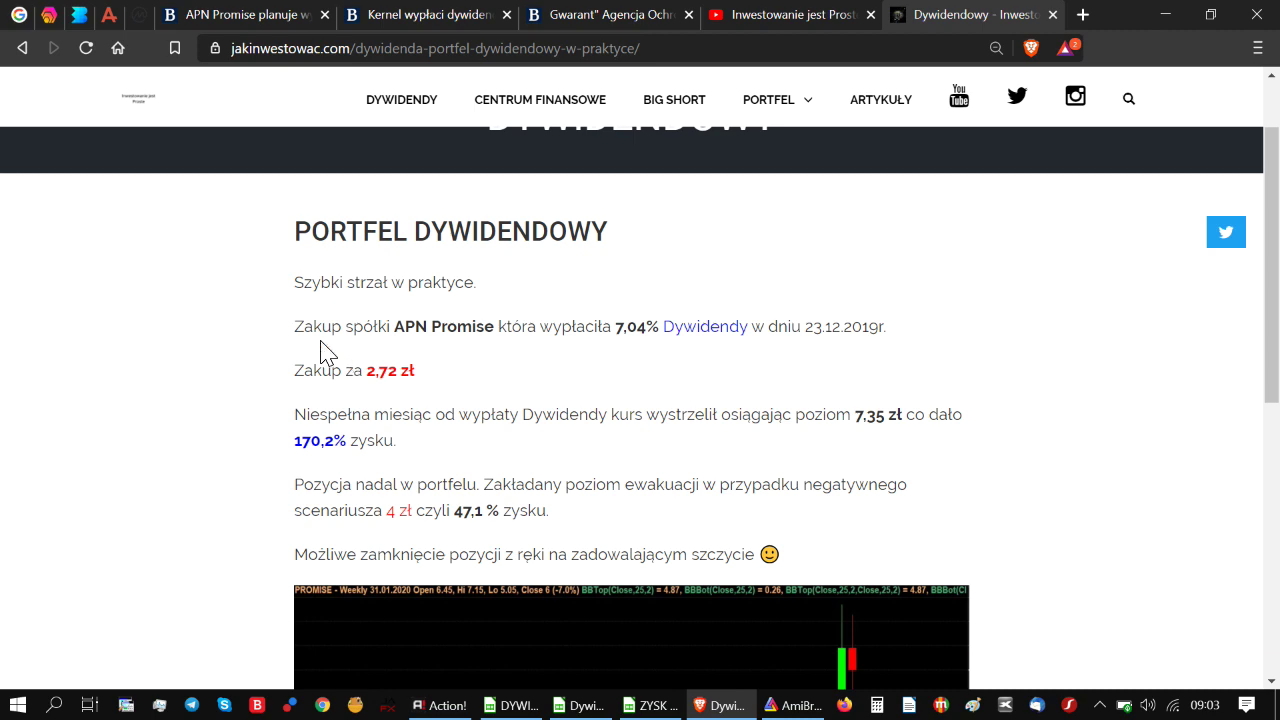
- Read the open Bankier.pl article about APN Promise's planned advance dividend for 2019
{"action": "left_click", "coordinate": [266, 22]}
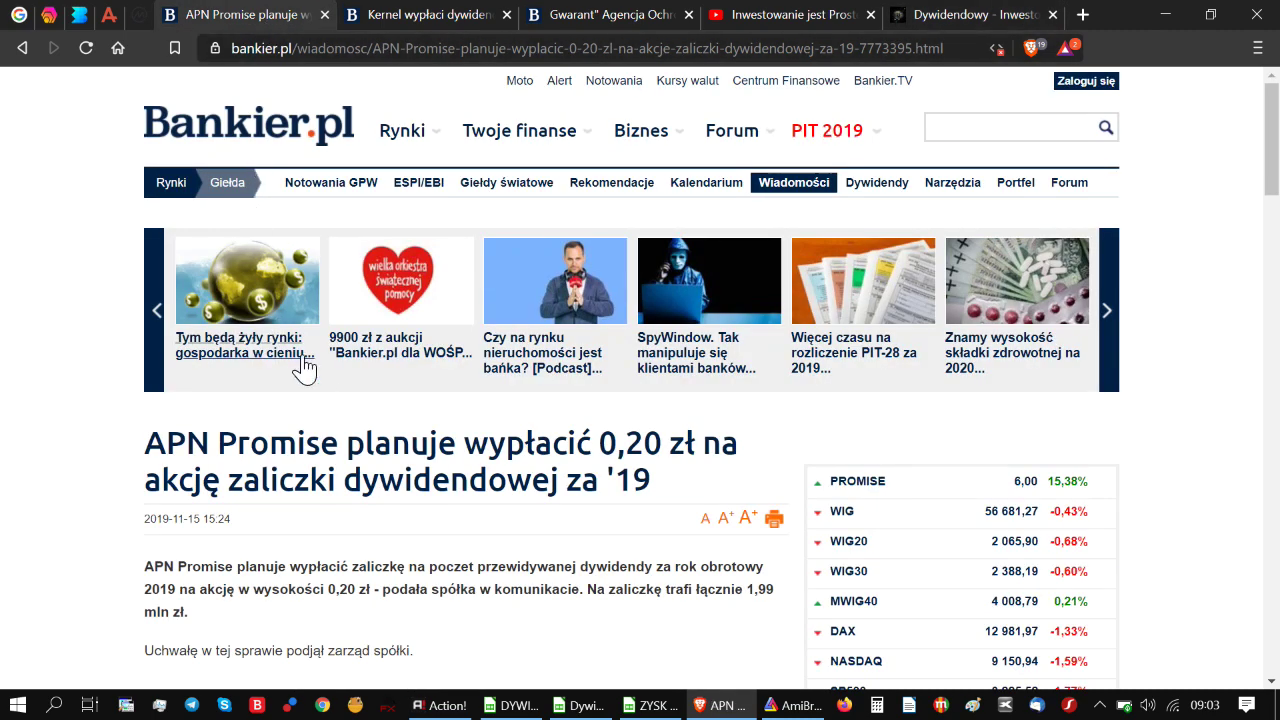
{"action": "scroll", "coordinate": [358, 380], "scroll_direction": "down", "scroll_amount": 2}
{"action": "scroll", "coordinate": [498, 340], "scroll_direction": "down", "scroll_amount": 1}
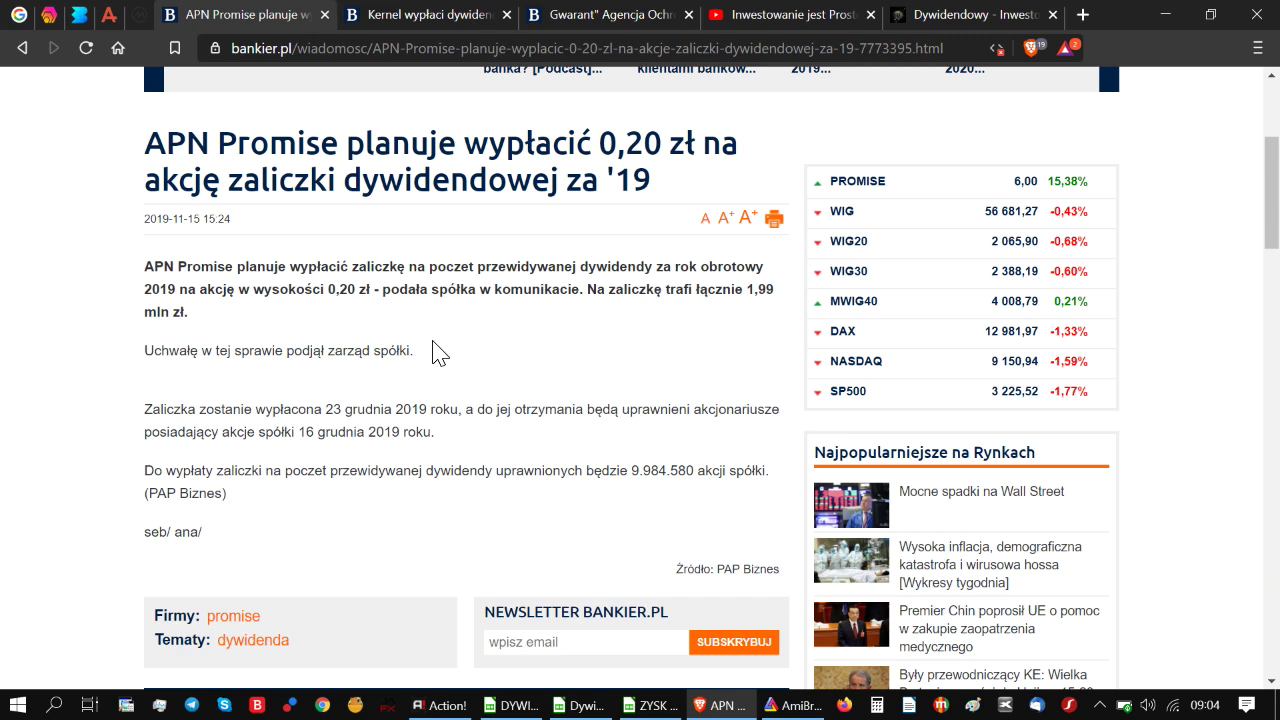
{"action": "scroll", "coordinate": [445, 350], "scroll_direction": "up", "scroll_amount": 1}
{"action": "scroll", "coordinate": [470, 349], "scroll_direction": "down", "scroll_amount": 1}
- View the TIM daily chart in AmiBroker and check TIM's dividend amount in the DYWIDENDY 2019r spreadsheet in LibreOffice Calc
{"action": "left_click", "coordinate": [782, 708]}
{"action": "mouse_move", "coordinate": [757, 491]}
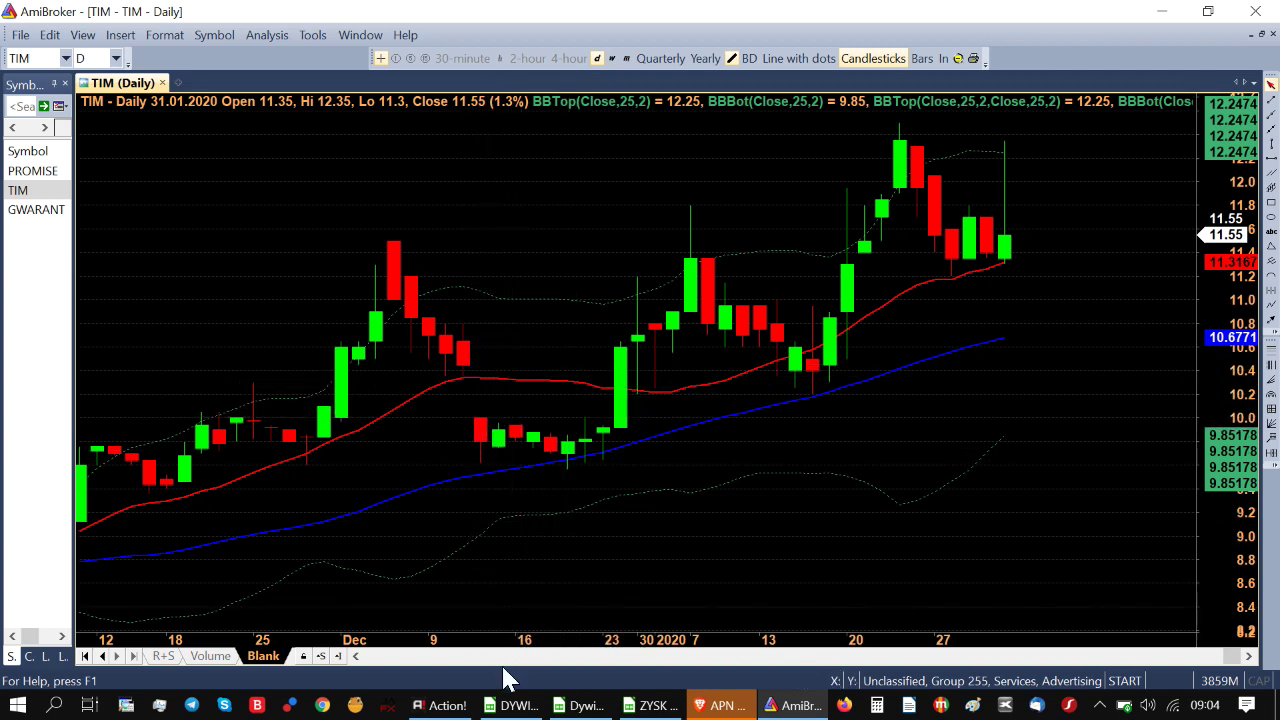
{"action": "left_click", "coordinate": [508, 705]}
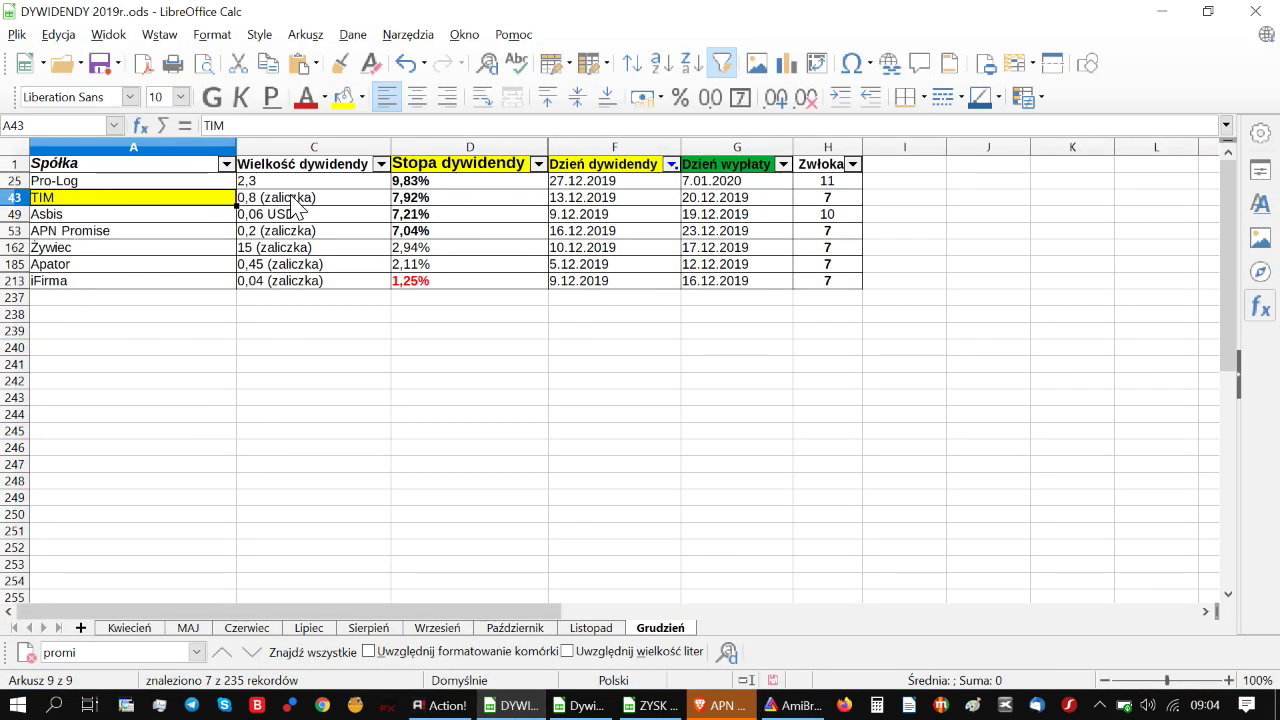
{"action": "left_click", "coordinate": [296, 199]}
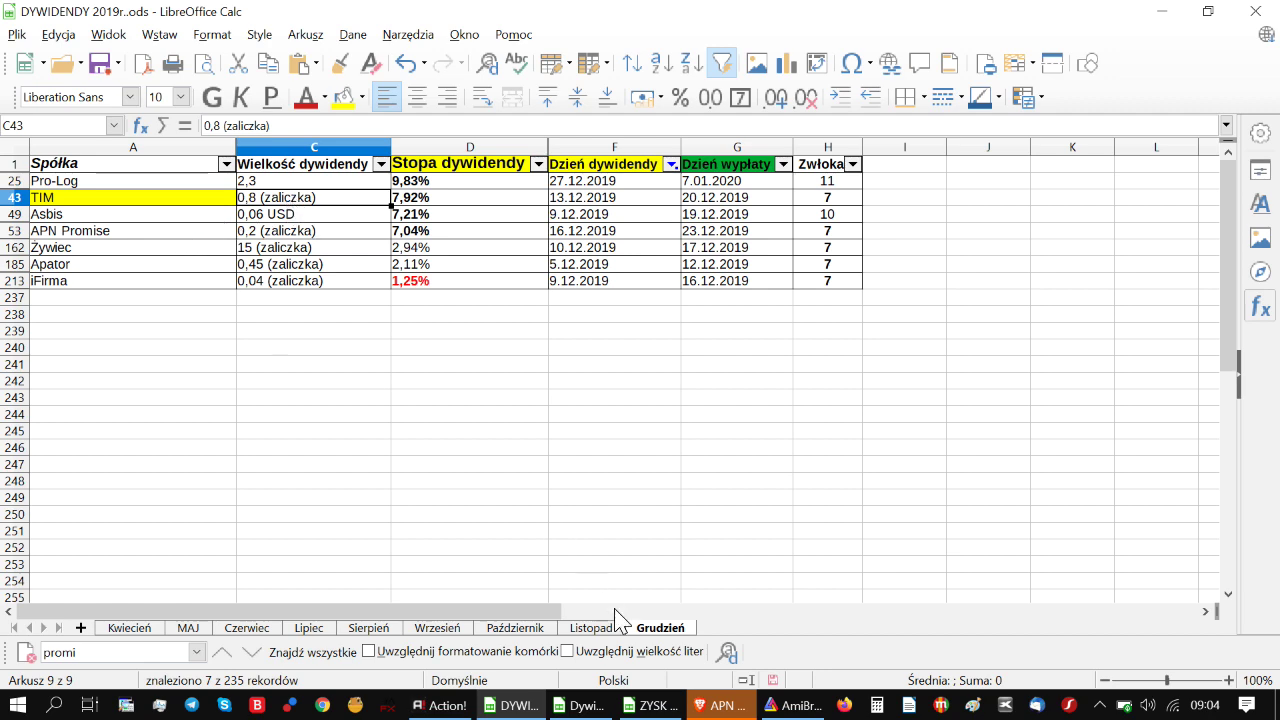
- Switch to AmiBroker and compare the daily charts of PROMISE and TIM around their December 2019 dividend dates
{"action": "left_click", "coordinate": [776, 705]}
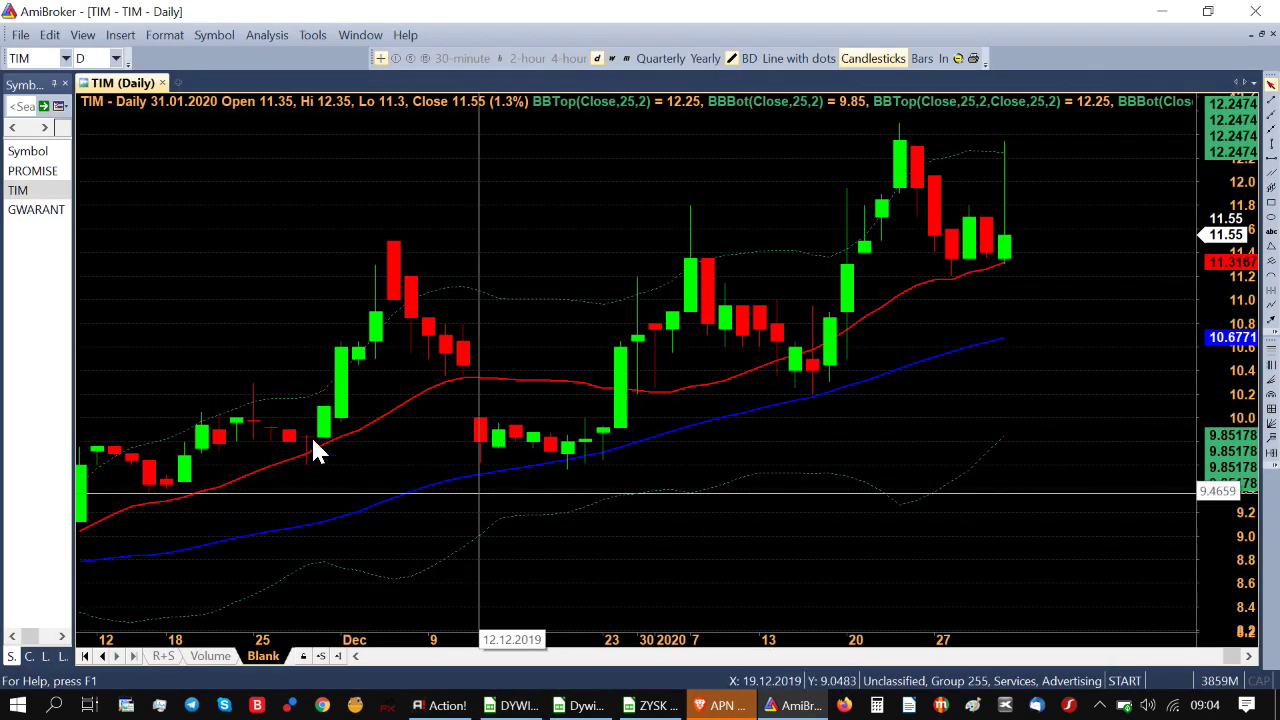
{"action": "left_click", "coordinate": [40, 173]}
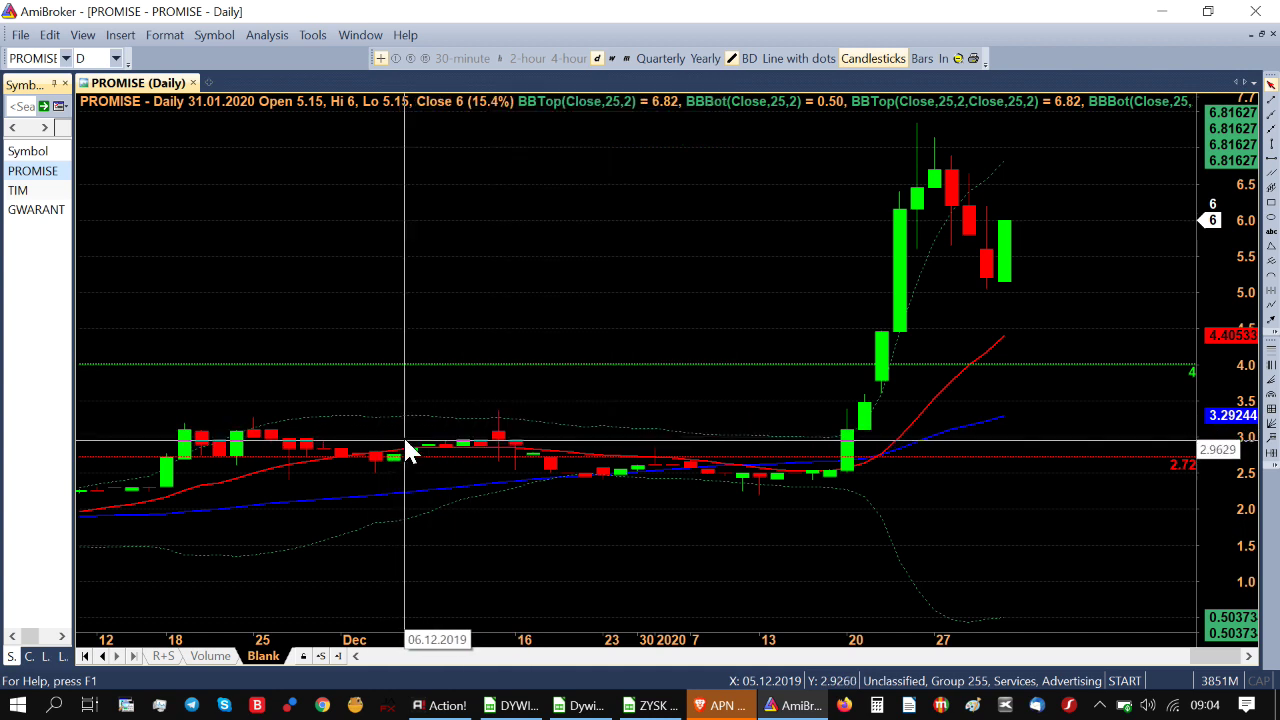
{"action": "left_click", "coordinate": [30, 191]}
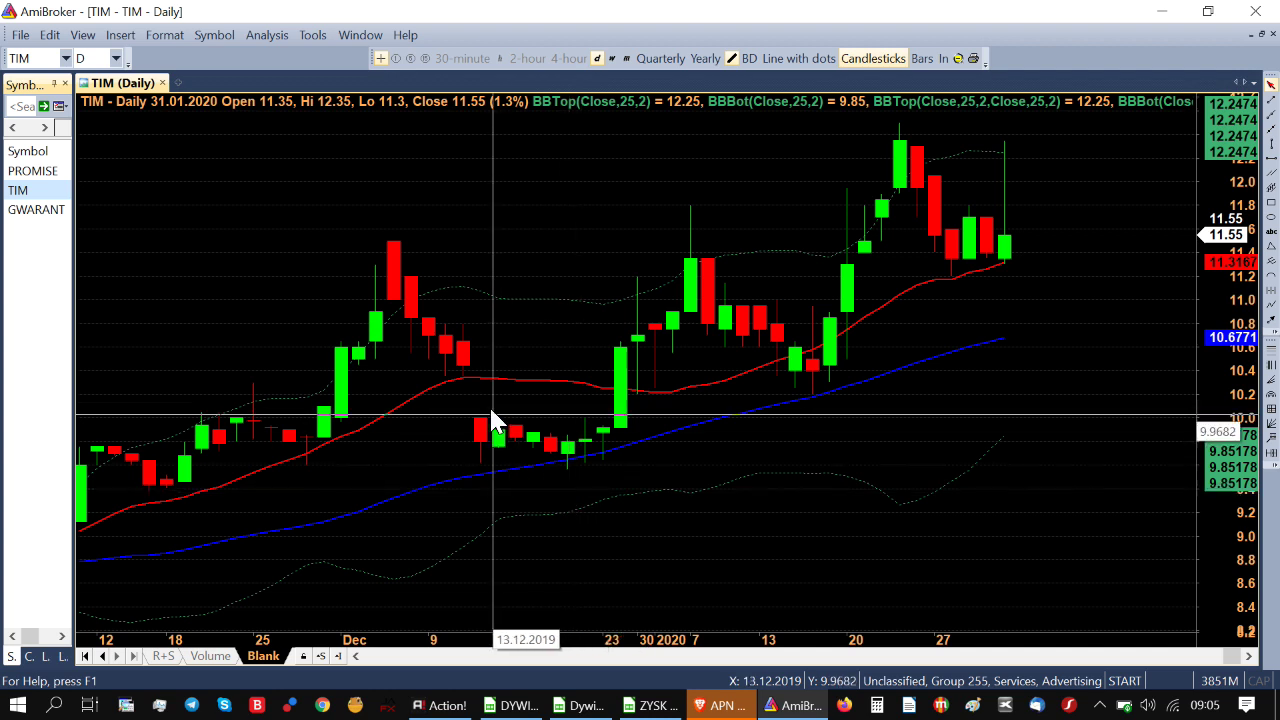
{"action": "mouse_move", "coordinate": [484, 373]}
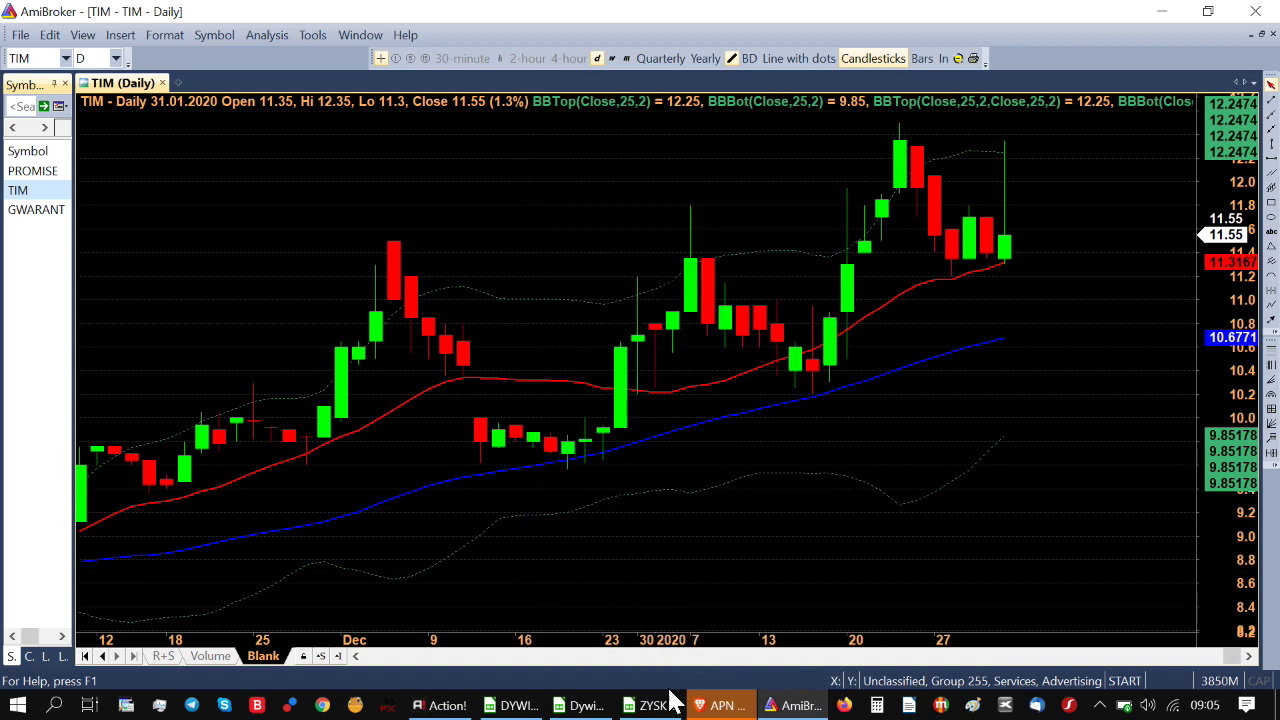
- Return to the Grudzień sheet of the DYWIDENDY 2019r spreadsheet in LibreOffice Calc and check TIM's dividend dates
{"action": "left_click", "coordinate": [540, 705]}
{"action": "left_click", "coordinate": [575, 705]}
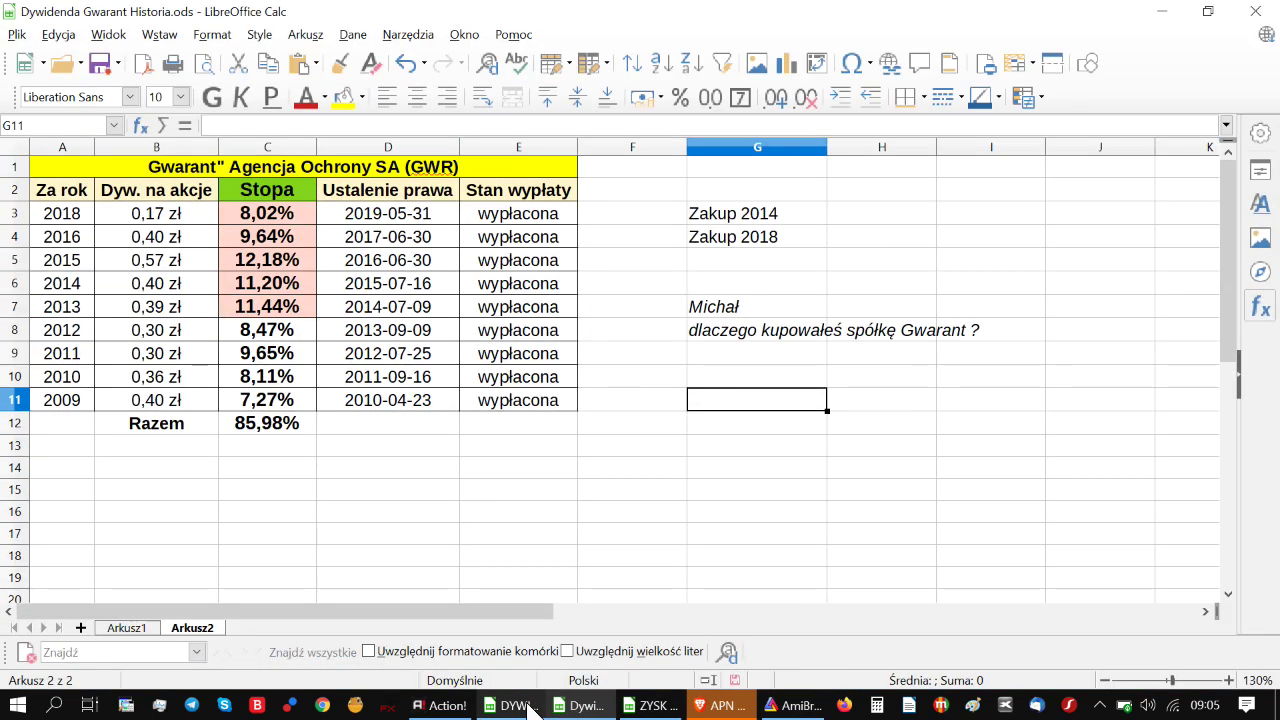
{"action": "left_click", "coordinate": [515, 705]}
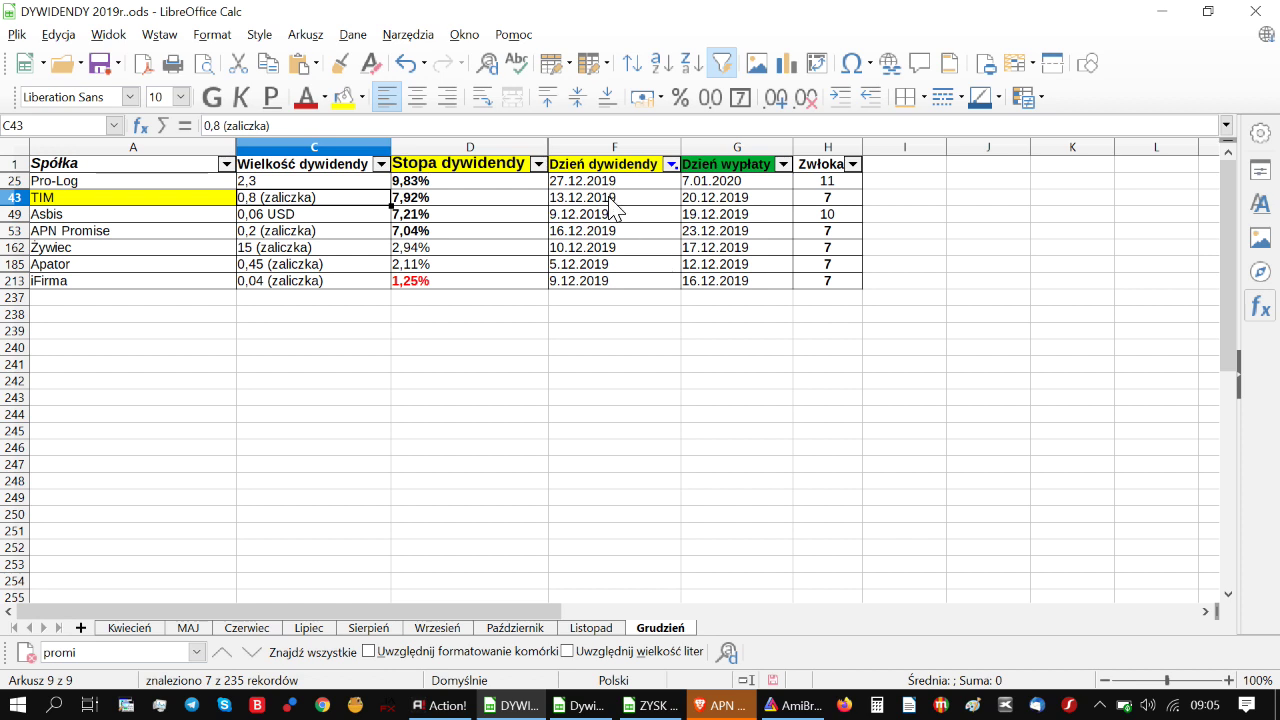
- Check TIM's dividend day and payment day in the Grudzień sheet, and examine its daily chart around them in AmiBroker
{"action": "left_click", "coordinate": [584, 195]}
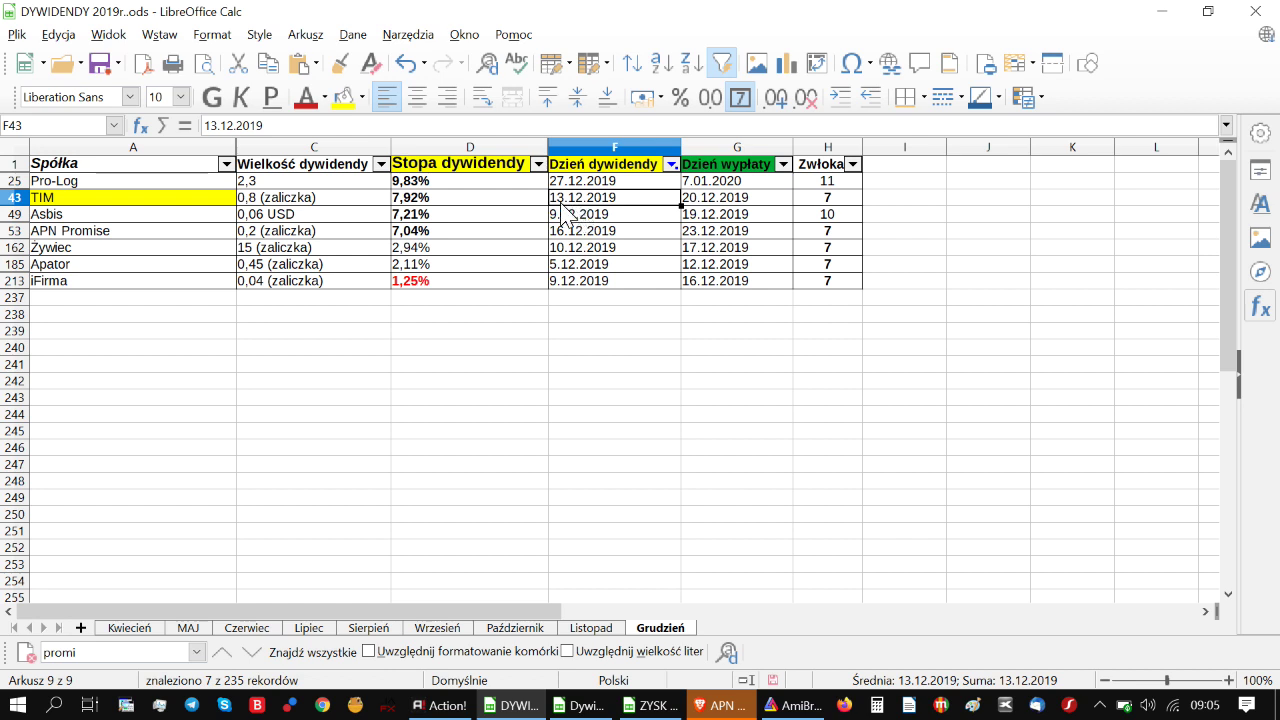
{"action": "left_click", "coordinate": [697, 200]}
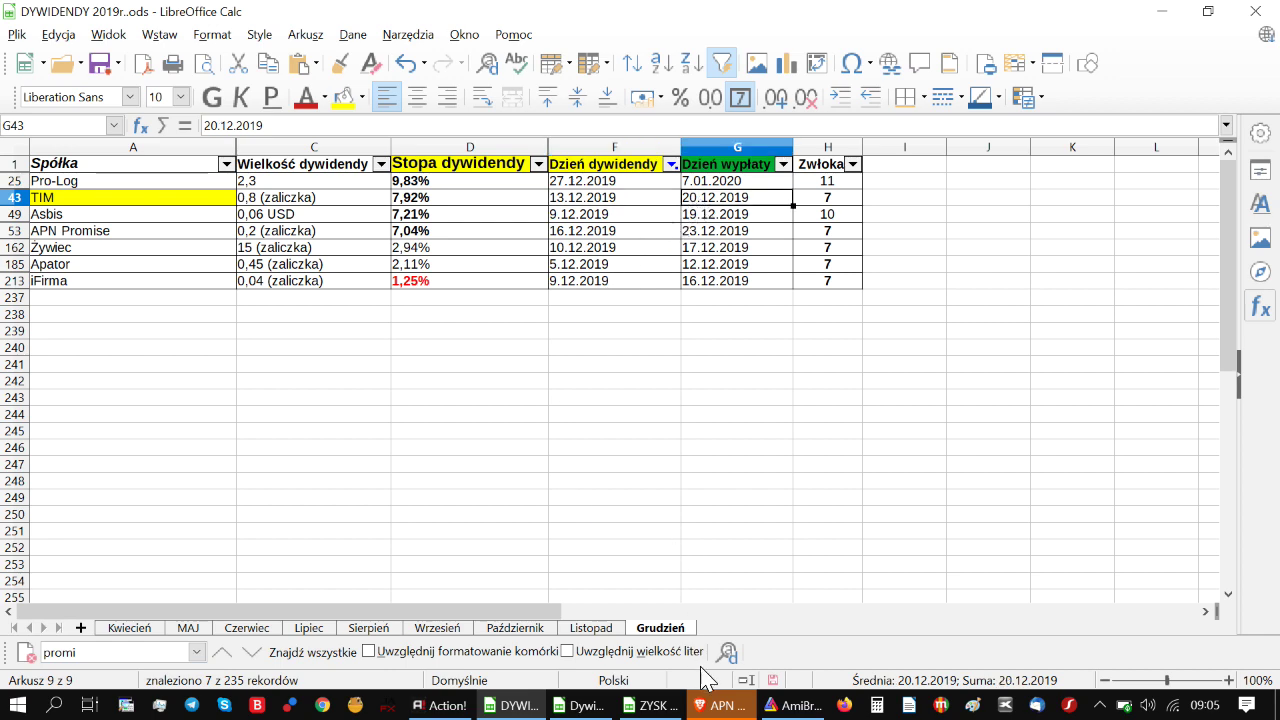
{"action": "left_click", "coordinate": [785, 708]}
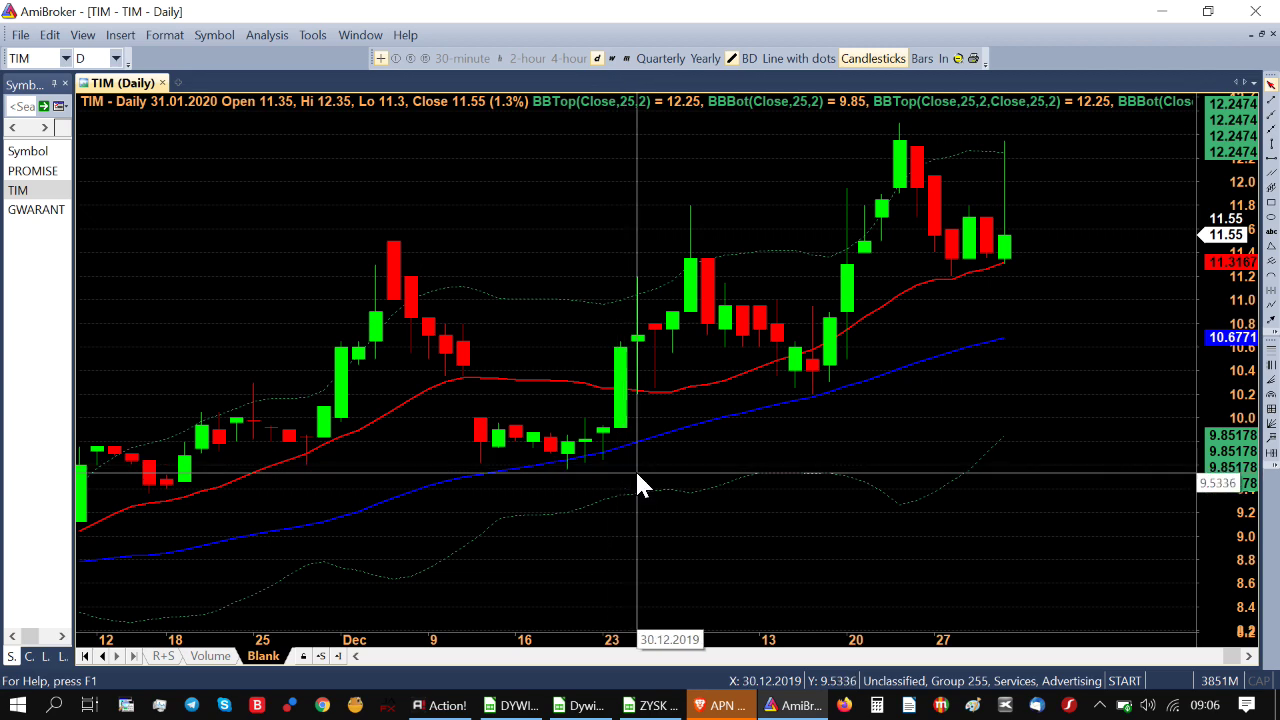
{"action": "mouse_move", "coordinate": [638, 475]}
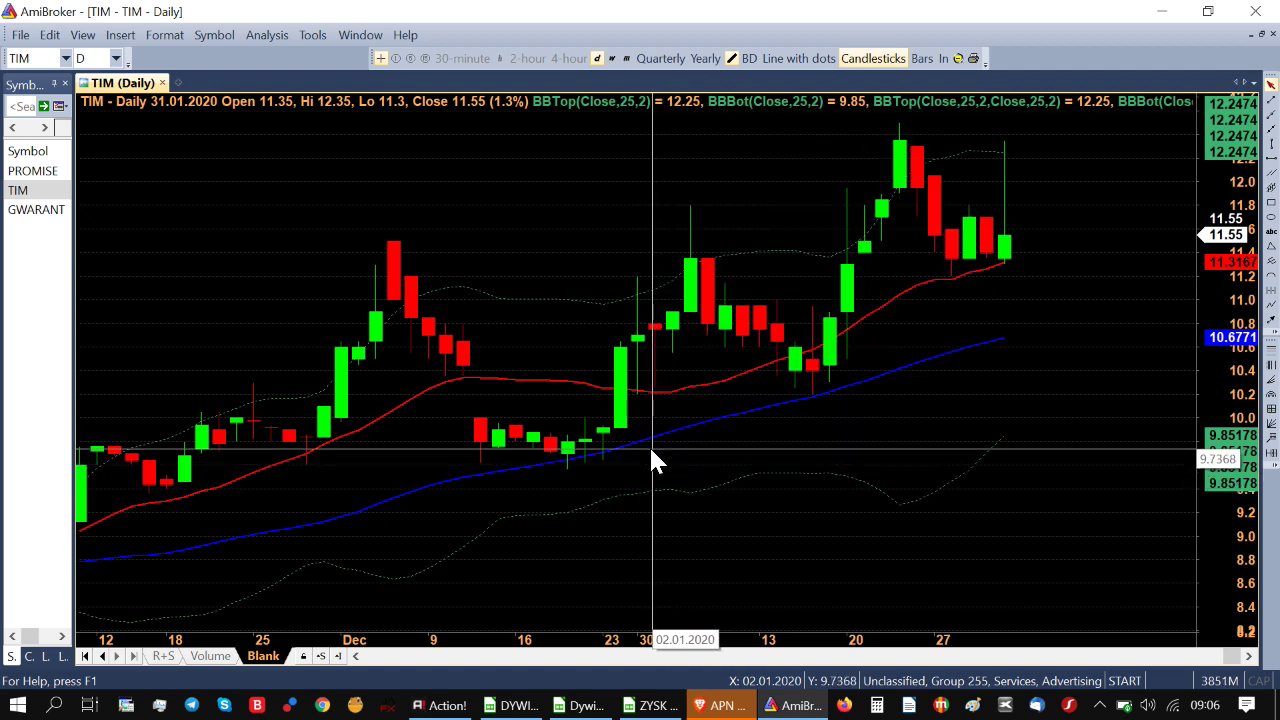
{"action": "mouse_move", "coordinate": [649, 439]}
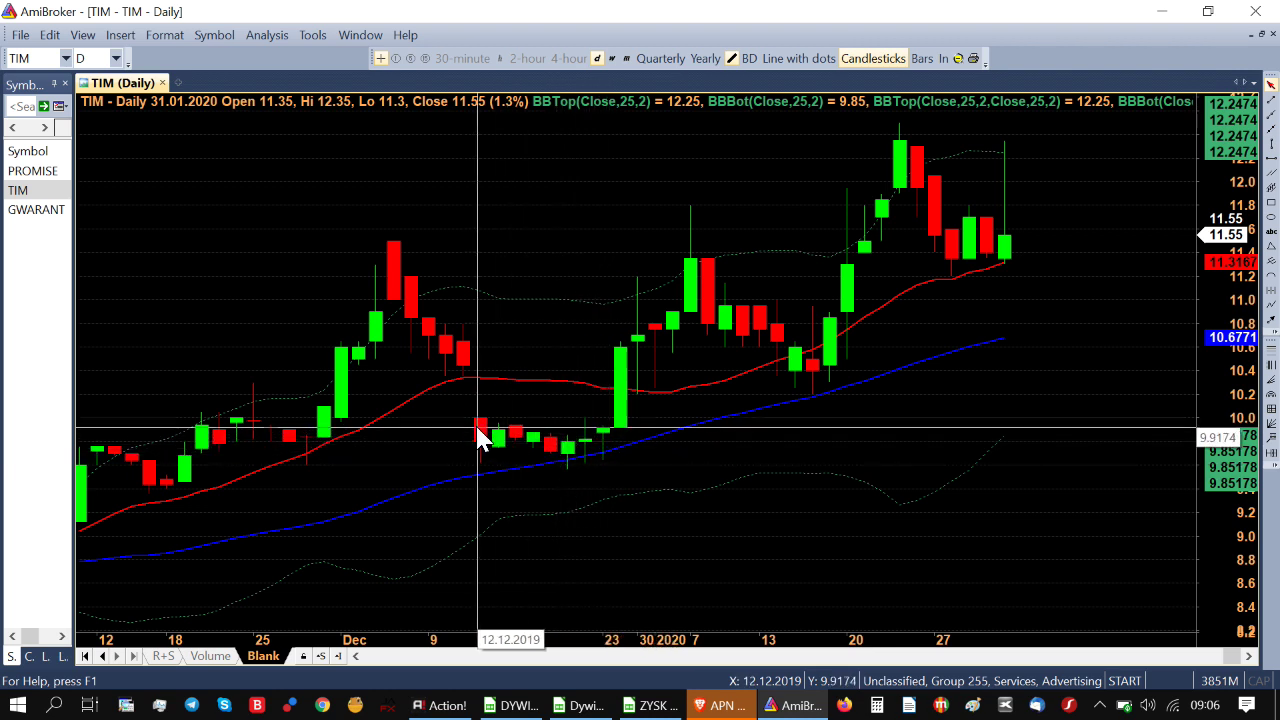
{"action": "mouse_move", "coordinate": [609, 451]}
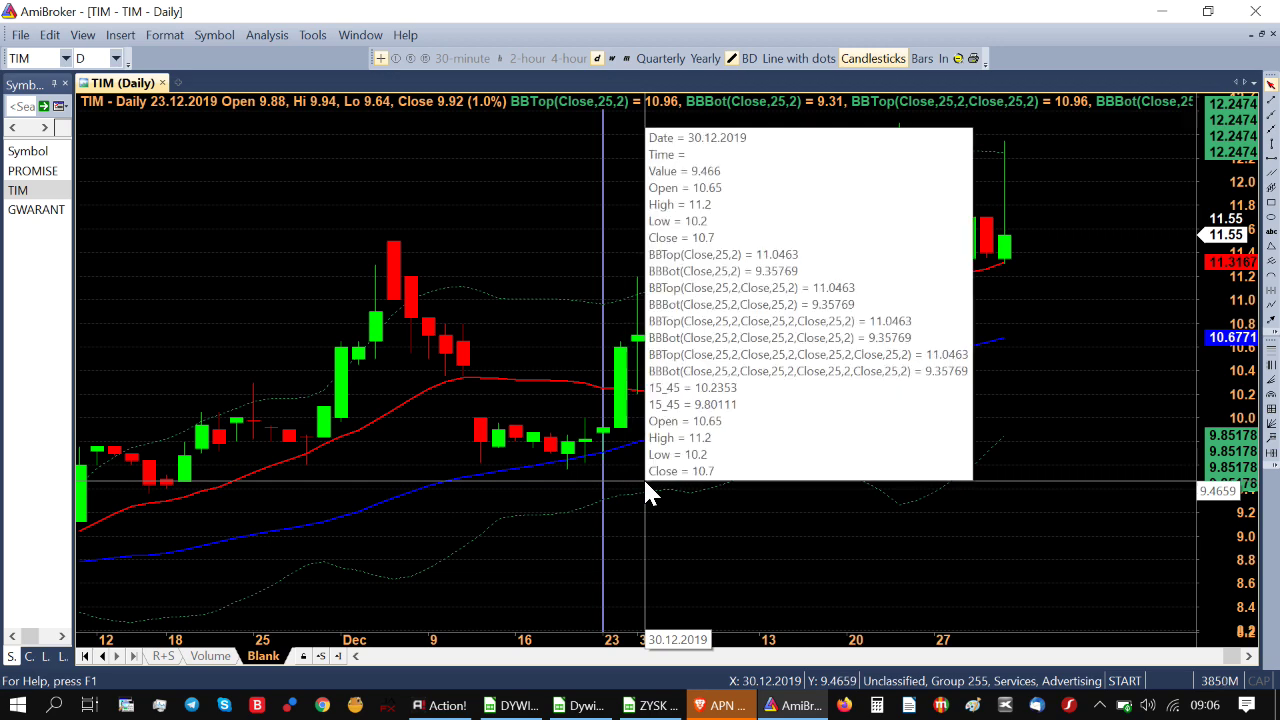
- Switch to the ZYSK Wyliczenia.ods spreadsheet in LibreOffice Calc and set the Cena p price in B3 to 9,50 zł
{"action": "left_click", "coordinate": [655, 705]}
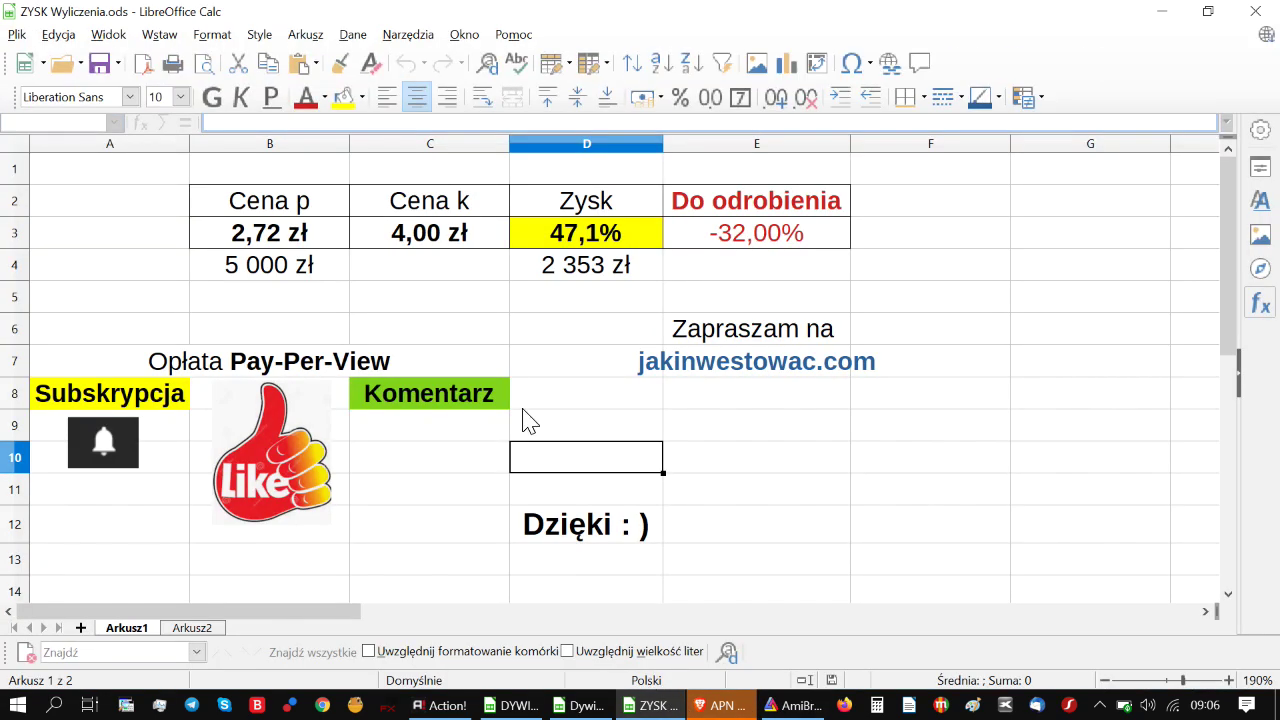
{"action": "left_click", "coordinate": [318, 238]}
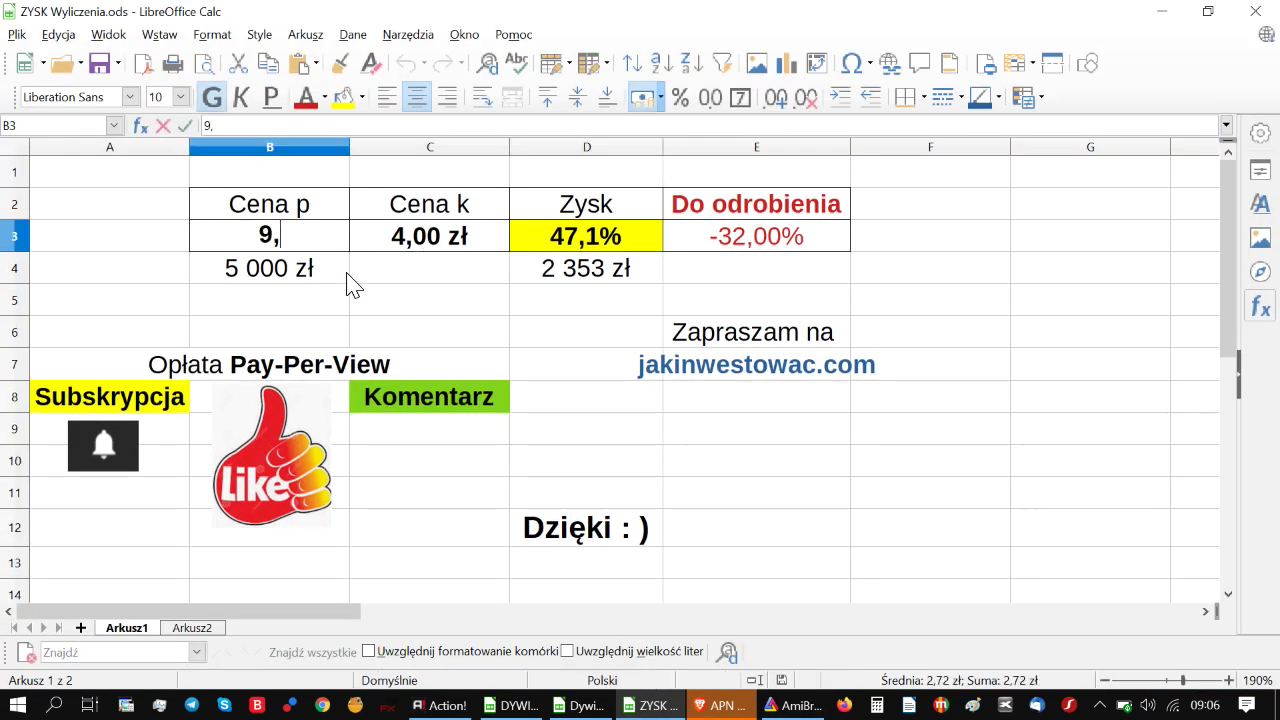
{"action": "left_click", "coordinate": [393, 280]}
- Check TIM's 27.12.2019 and 11.12.2019 candles in AmiBroker, and set Cena p in ZYSK Wyliczenia.ods to 10,35 zł
{"action": "left_click", "coordinate": [765, 702]}
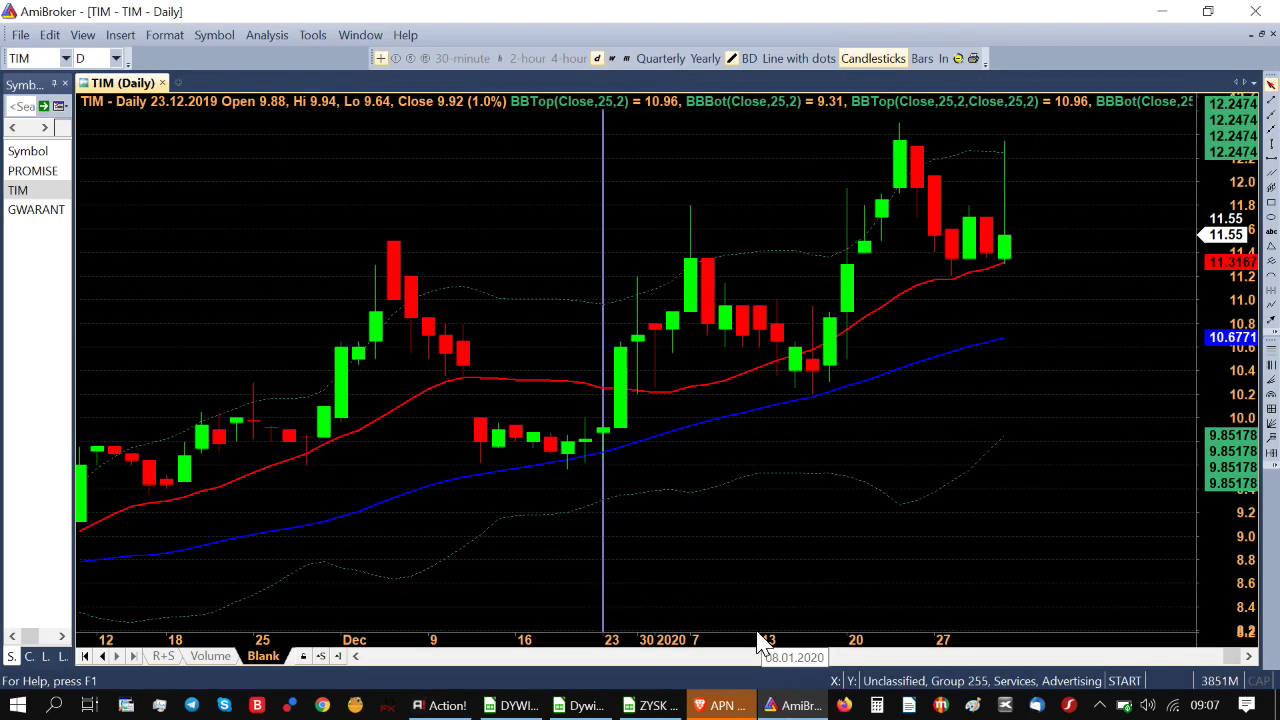
{"action": "left_click", "coordinate": [625, 379]}
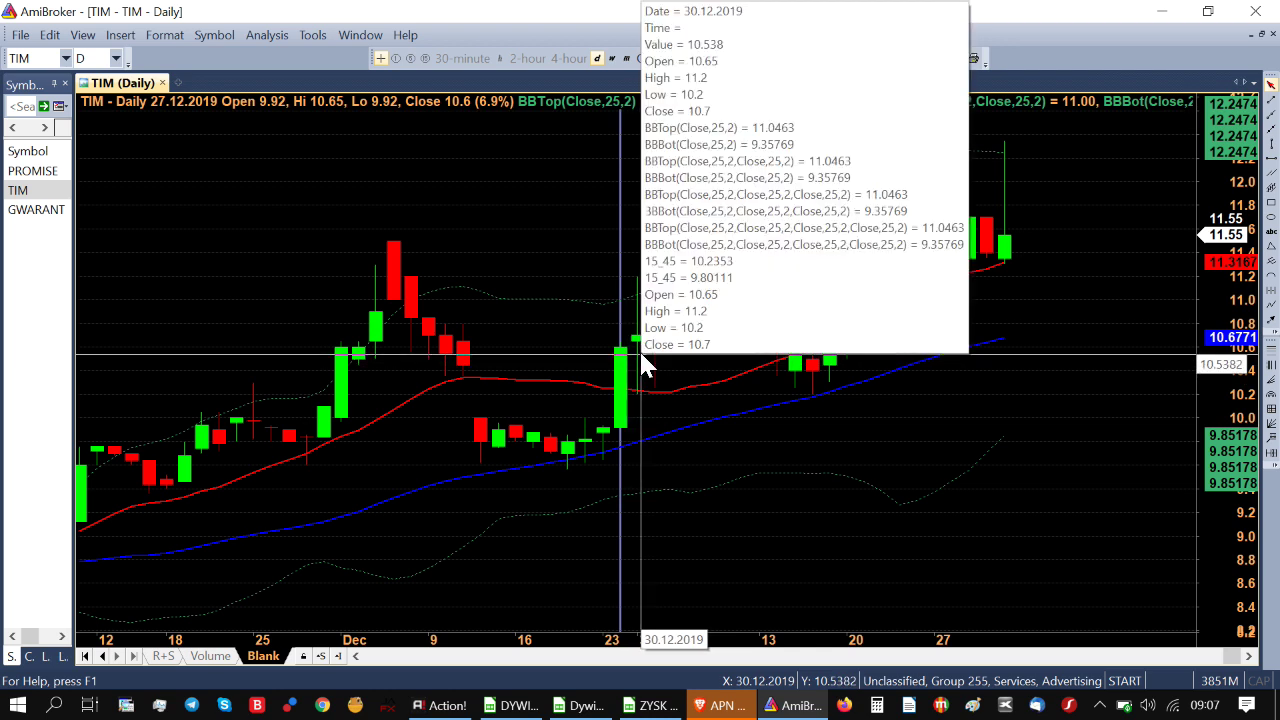
{"action": "left_click", "coordinate": [465, 350]}
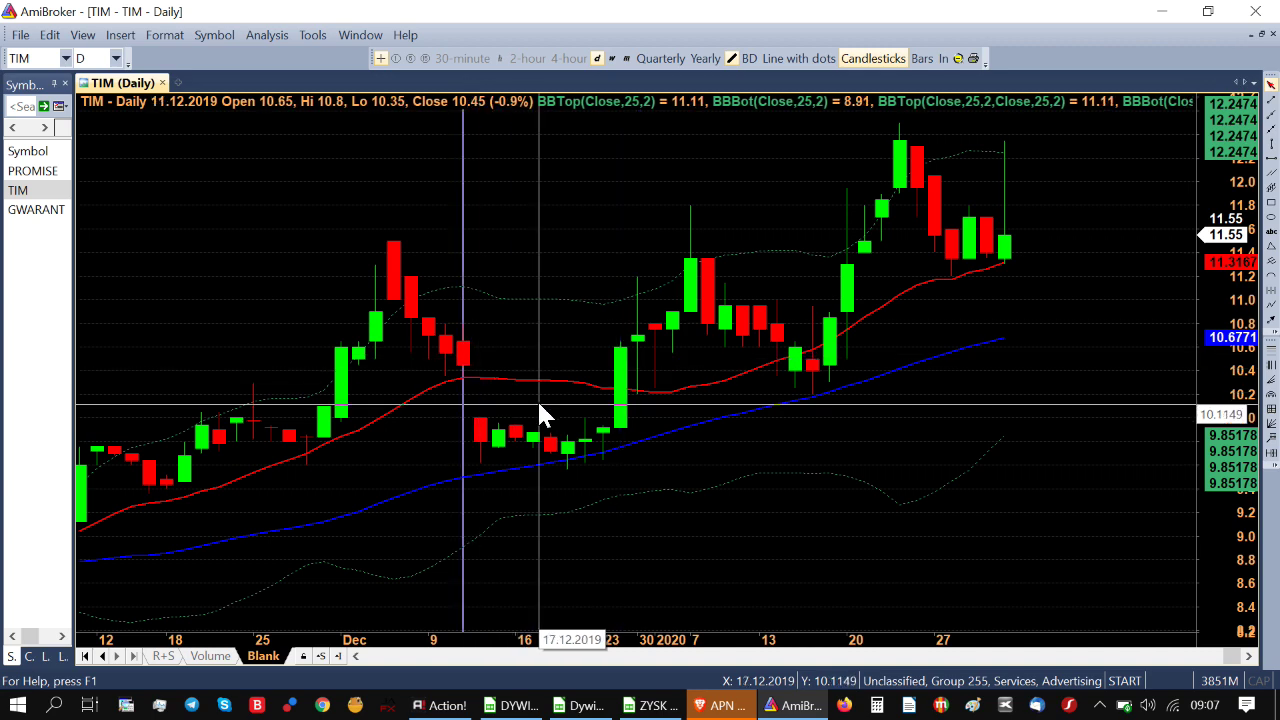
{"action": "left_click", "coordinate": [655, 705]}
{"action": "left_click", "coordinate": [290, 245]}
{"action": "type", "text": "10,35"}
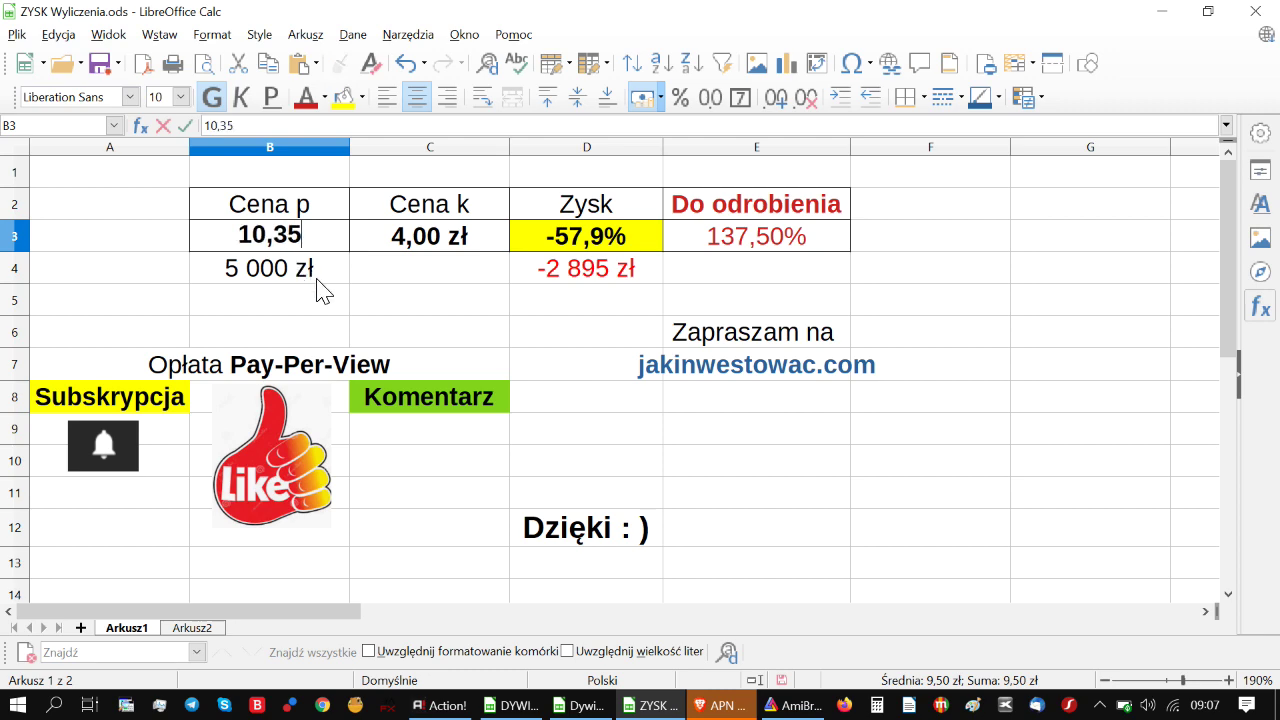
{"action": "left_click", "coordinate": [468, 315]}
- Check TIM's 27.12.2019 candle in AmiBroker and set Cena k in ZYSK Wyliczenia.ods to 10,65 zł
{"action": "left_click", "coordinate": [772, 705]}
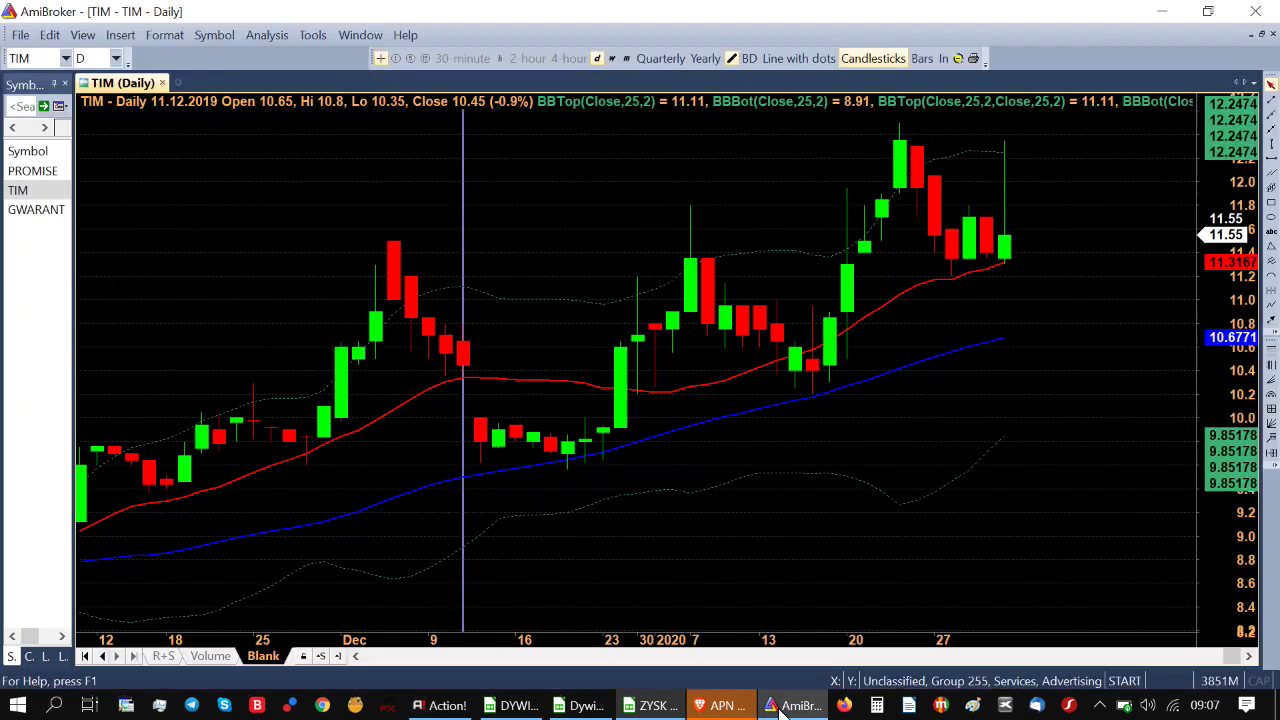
{"action": "left_click", "coordinate": [624, 390]}
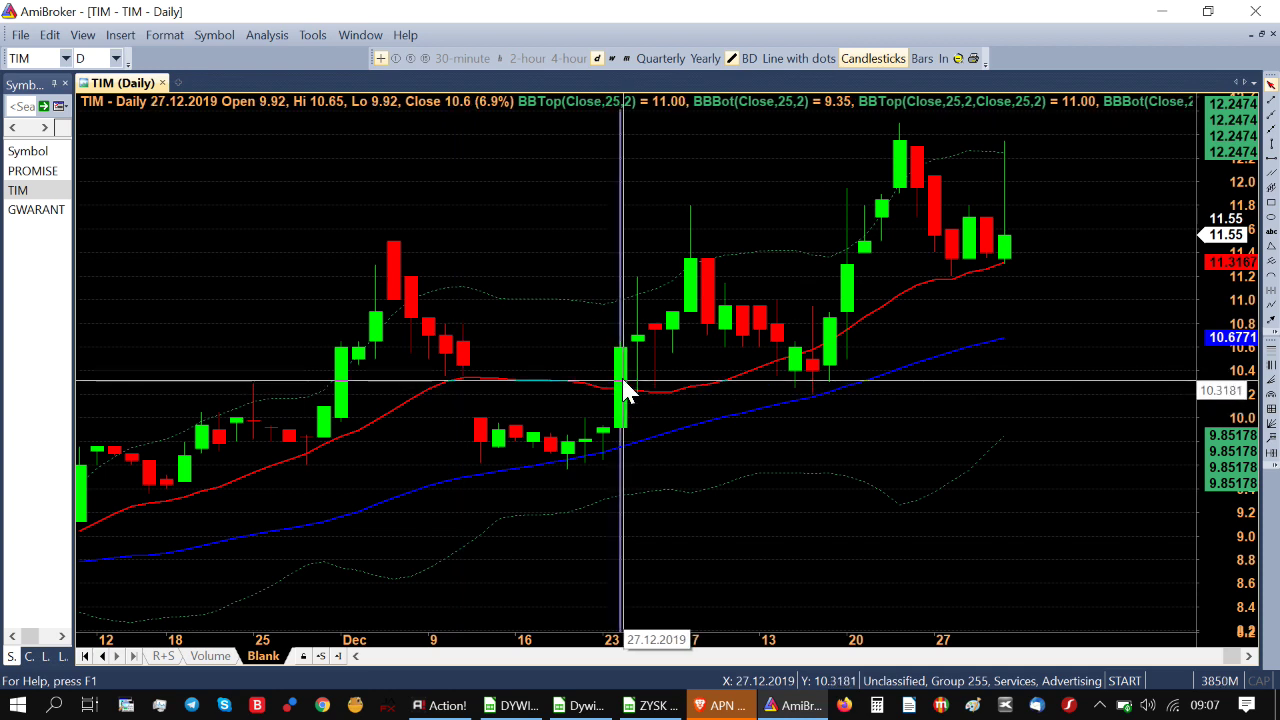
{"action": "left_click", "coordinate": [660, 710]}
{"action": "left_click", "coordinate": [420, 251]}
{"action": "type", "text": "10,"}
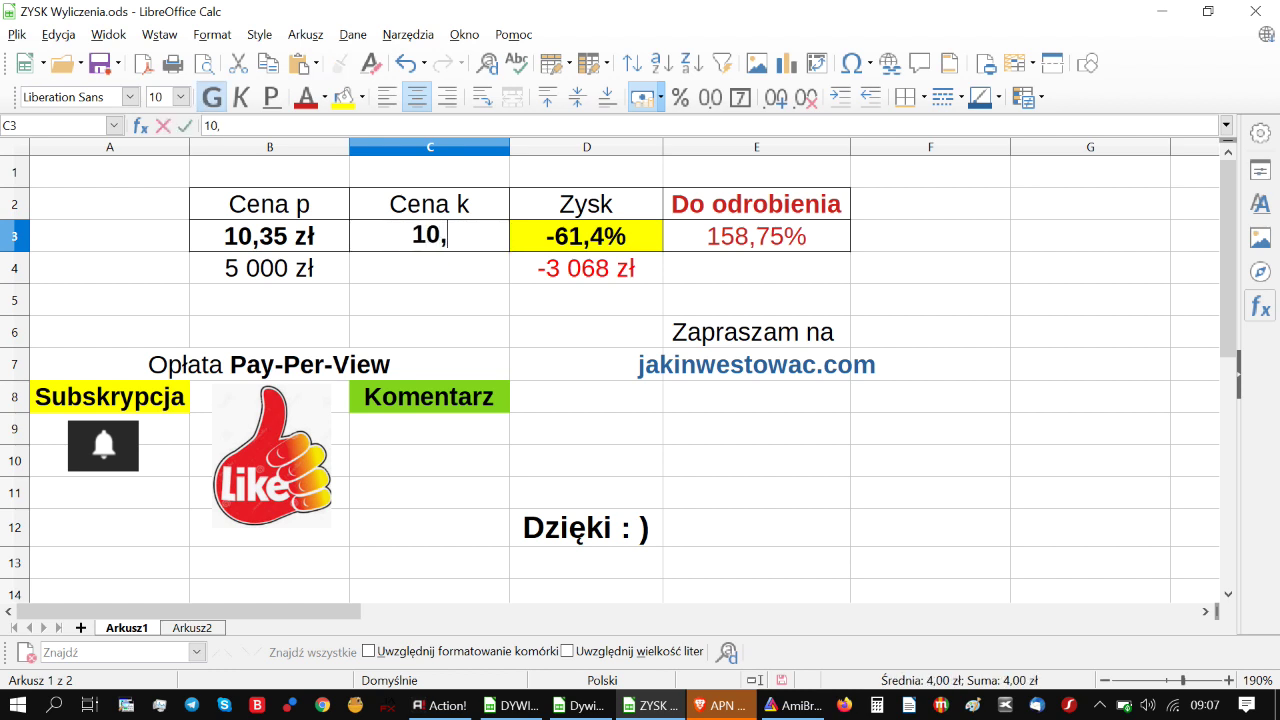
{"action": "type", "text": "65"}
{"action": "left_click", "coordinate": [460, 311]}
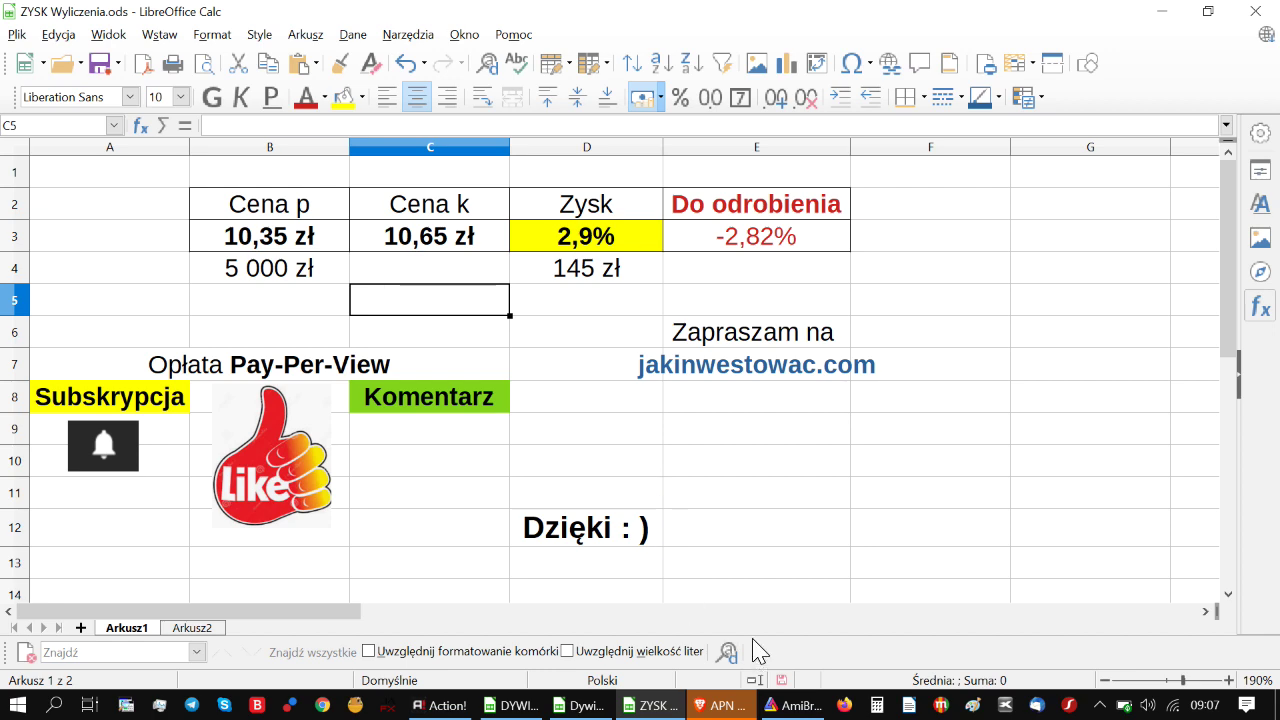
- Compare TIM's chart in AmiBroker with its dates in DYWIDENDY 2019r, and review the profit calculation in ZYSK Wyliczenia.ods
{"action": "left_click", "coordinate": [795, 705]}
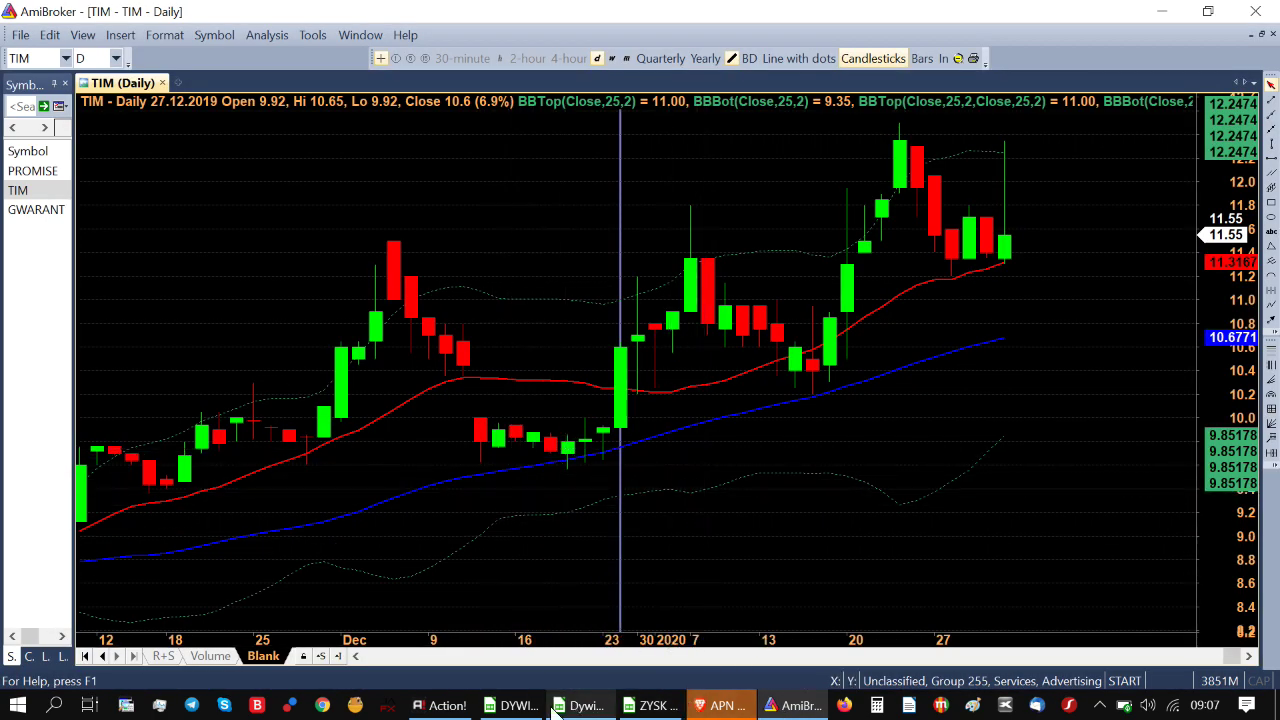
{"action": "left_click", "coordinate": [516, 705]}
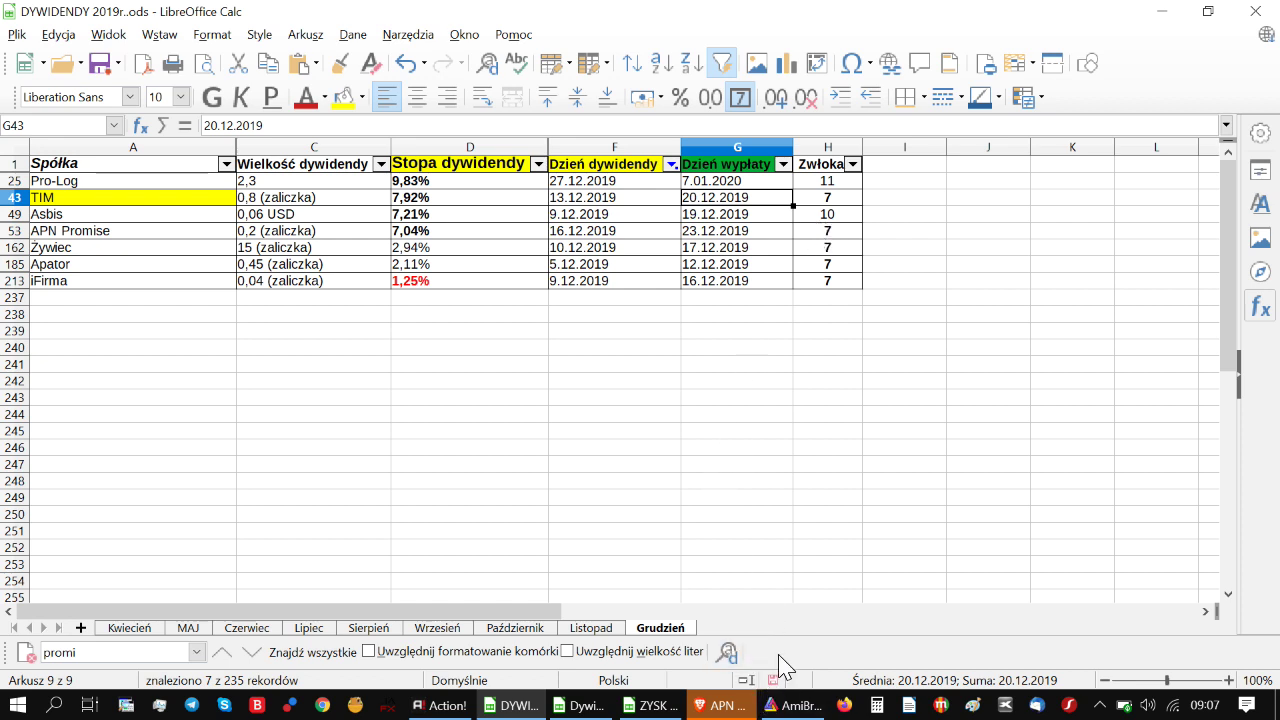
{"action": "mouse_move", "coordinate": [774, 708]}
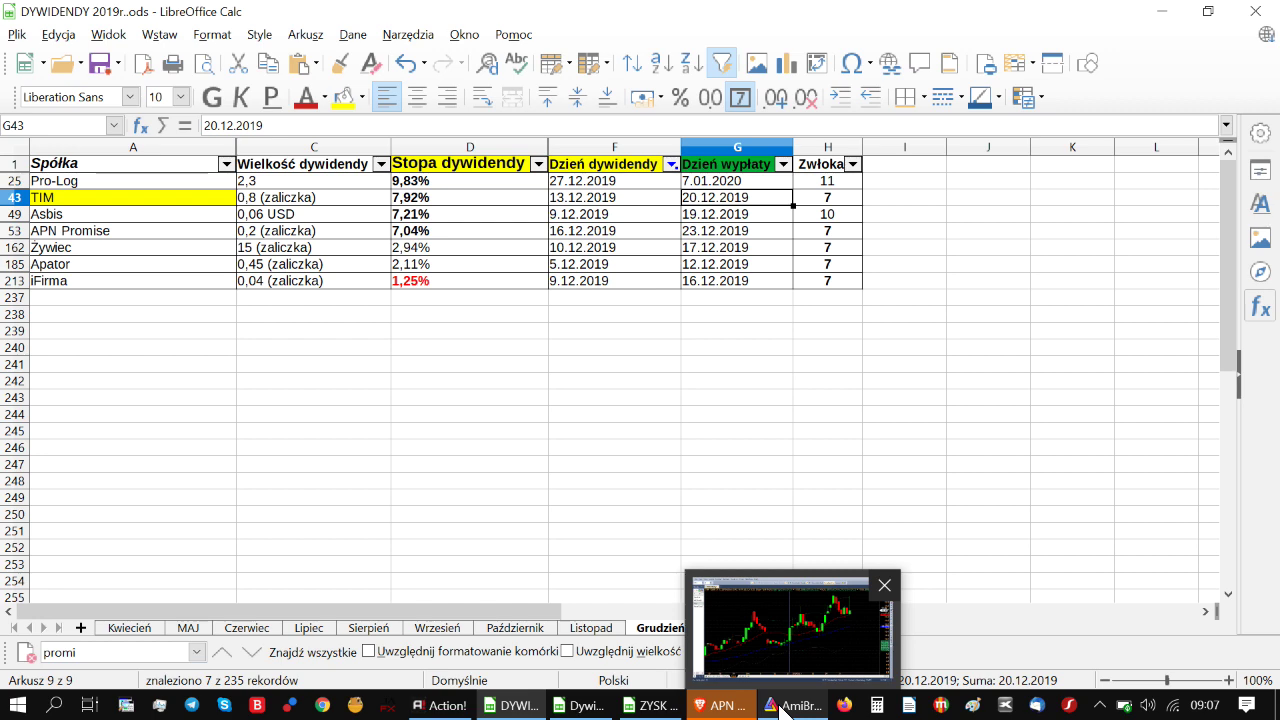
{"action": "left_click", "coordinate": [780, 708]}
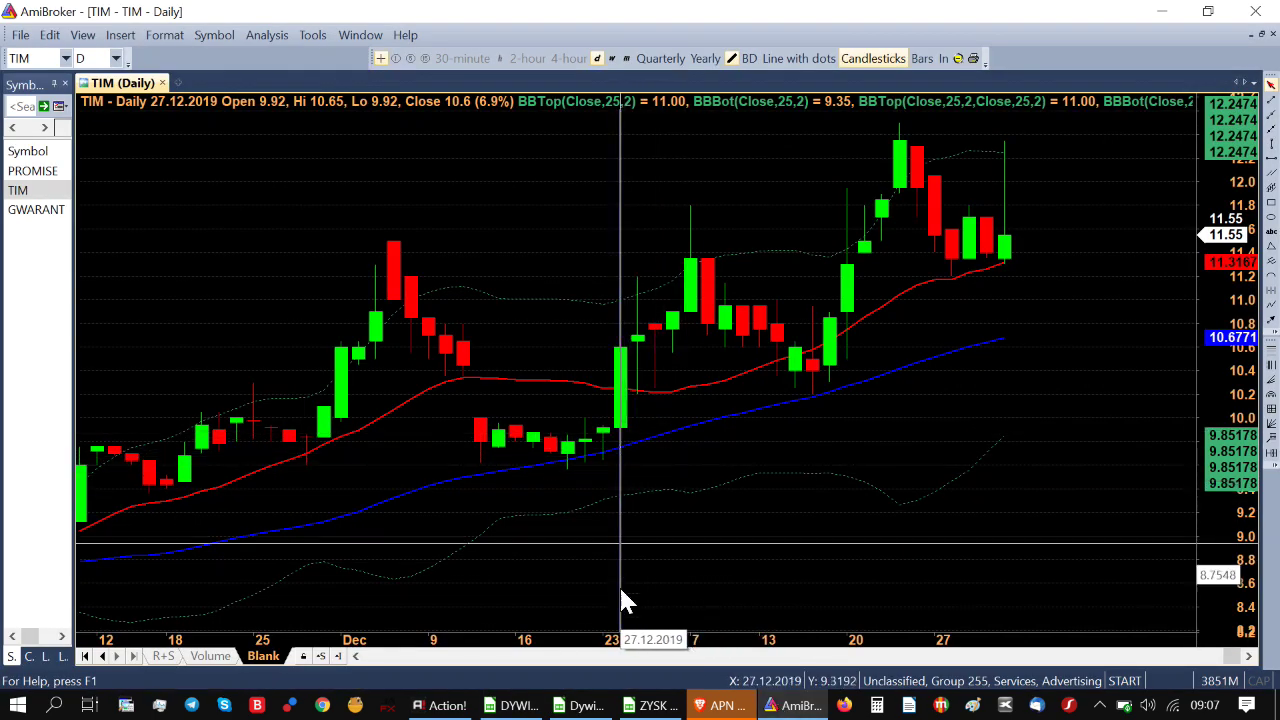
{"action": "left_click", "coordinate": [652, 705]}
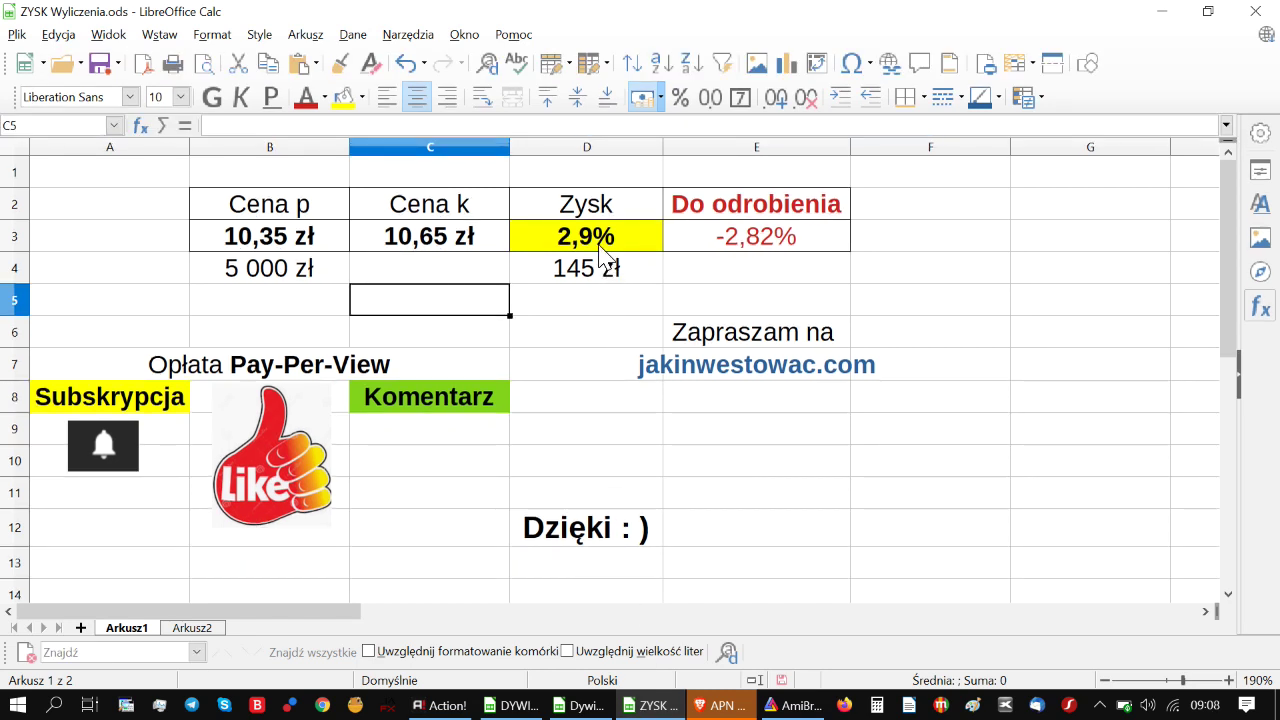
- Check TIM's 30.12.2019 candle in AmiBroker and set Cena k in ZYSK Wyliczenia.ods to 11,20 zł
{"action": "left_click", "coordinate": [782, 702]}
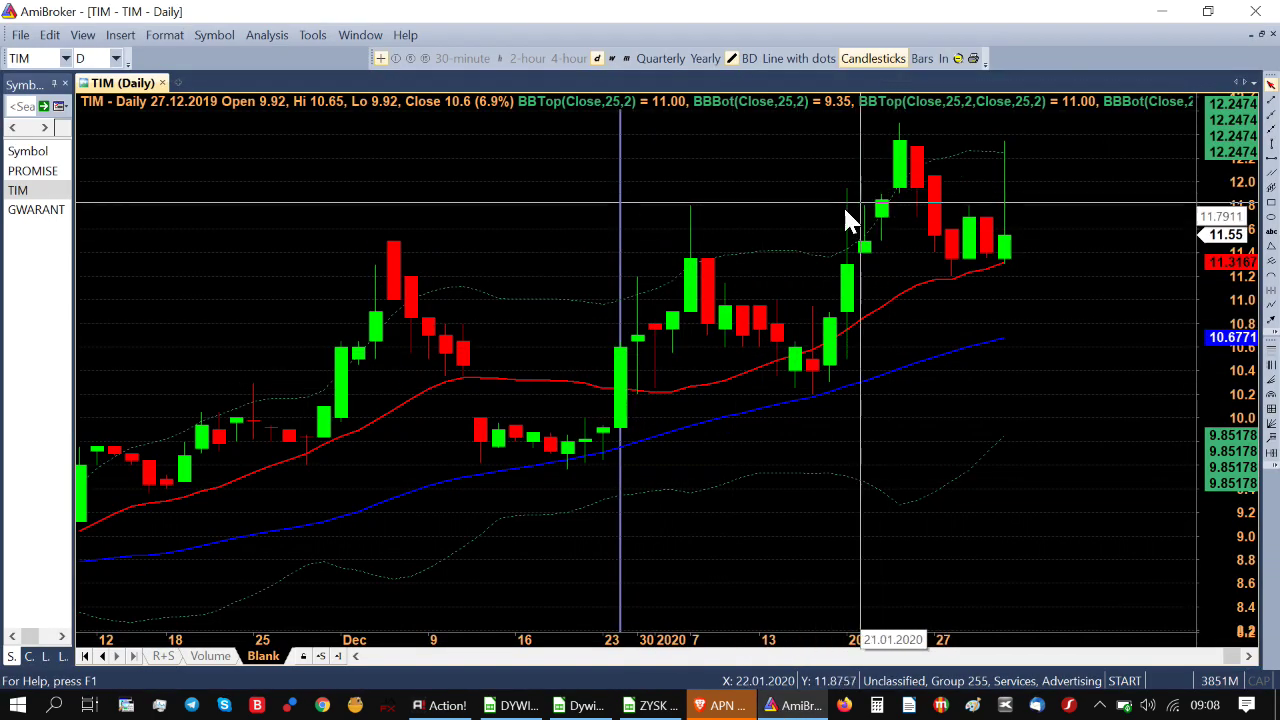
{"action": "left_click", "coordinate": [640, 325]}
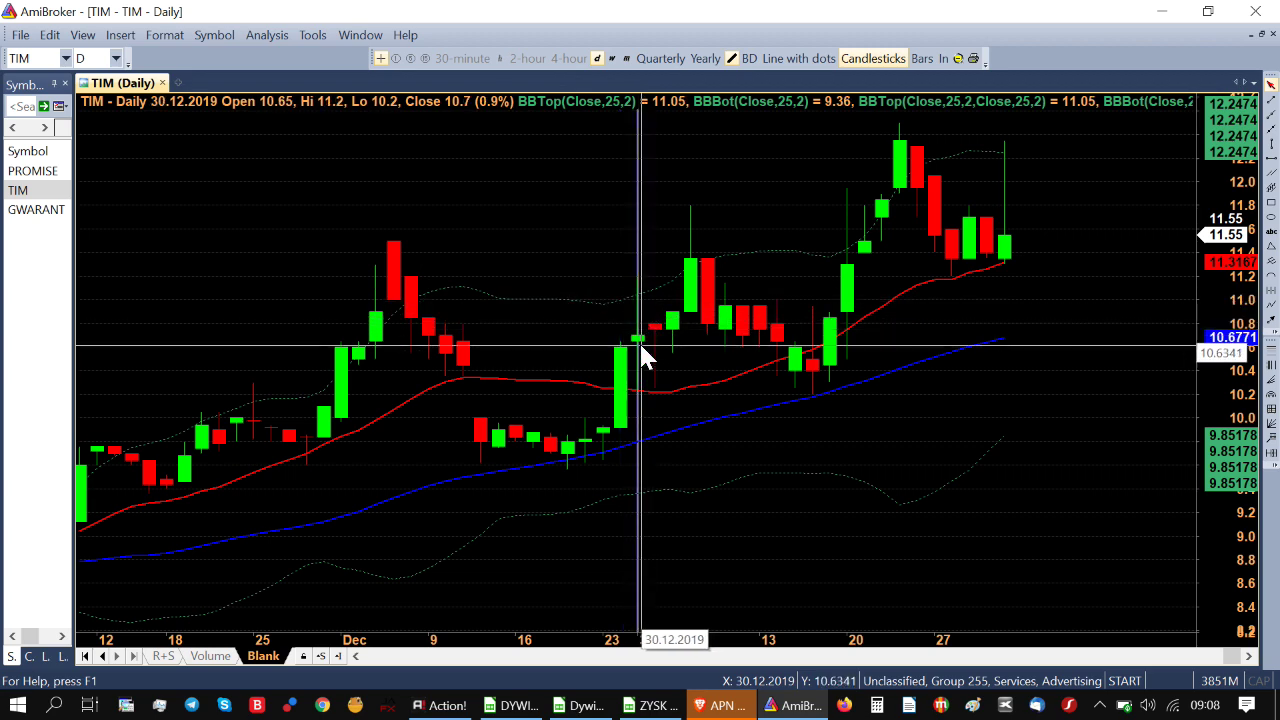
{"action": "left_click", "coordinate": [652, 705]}
{"action": "key", "text": "Up"}
{"action": "left_click", "coordinate": [445, 245]}
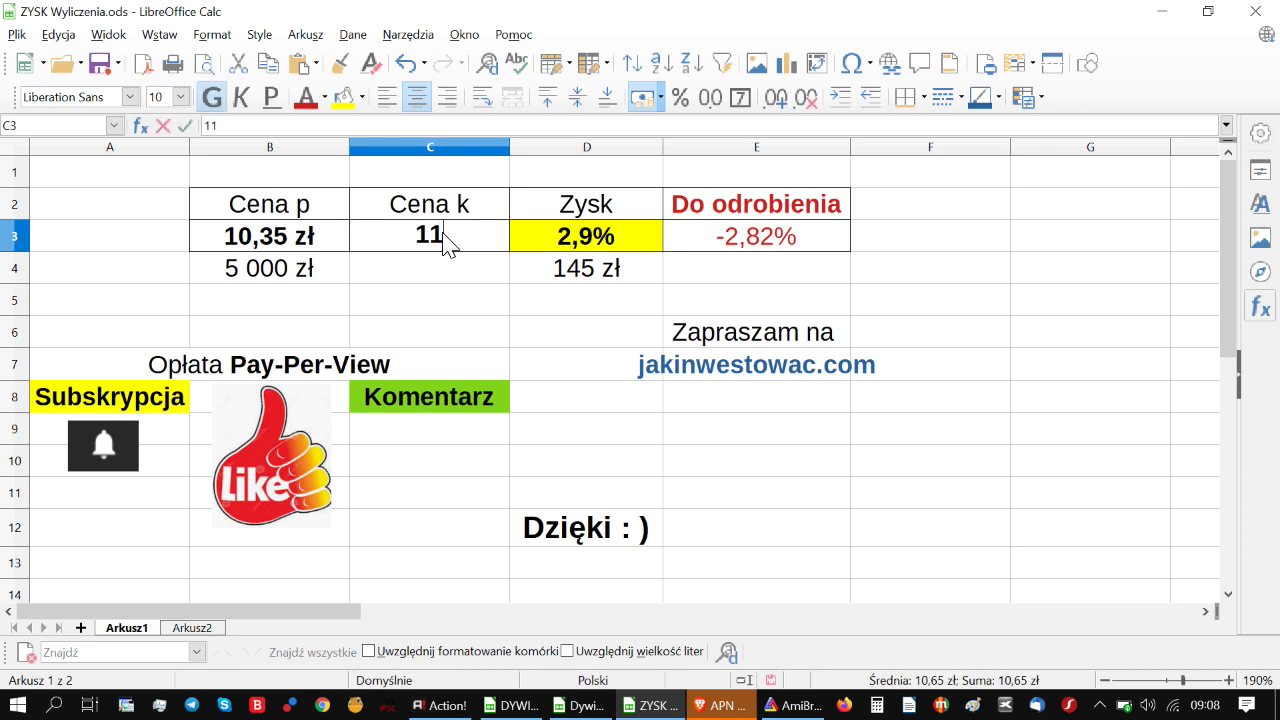
{"action": "left_click", "coordinate": [489, 295]}
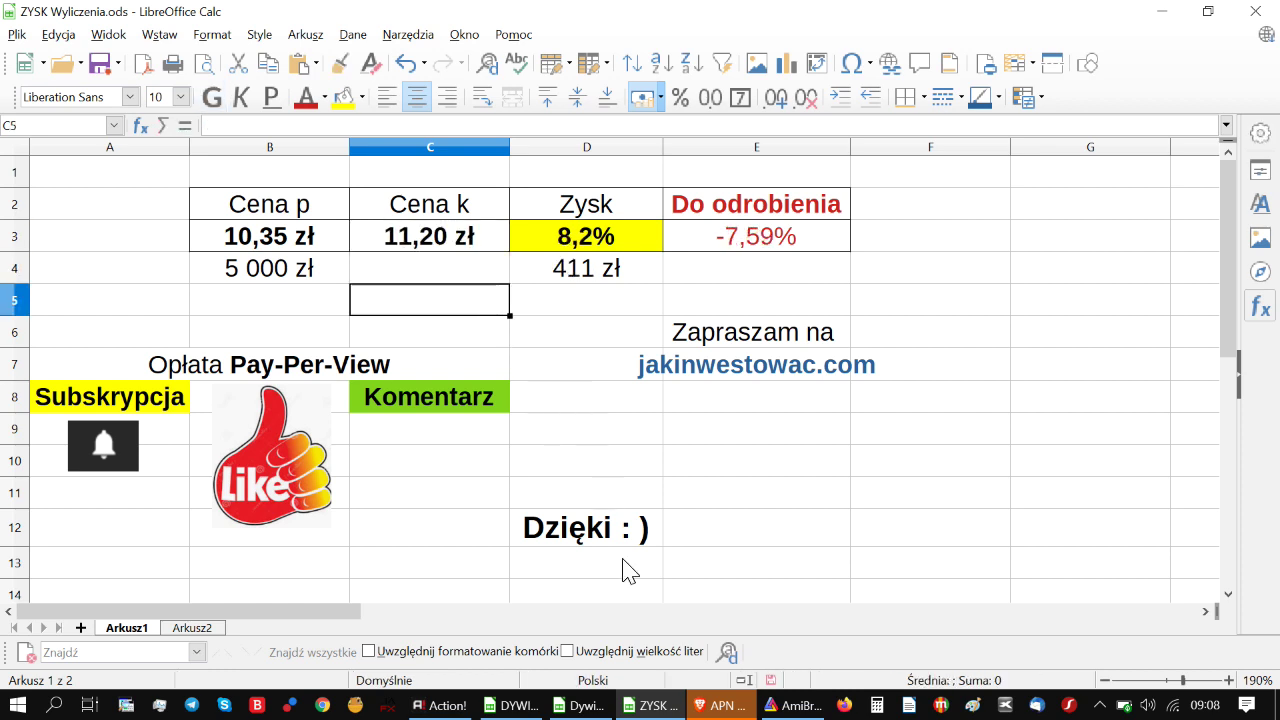
- Check TIM's 23.01.2020 candle in AmiBroker and set Cena k in ZYSK Wyliczenia.ods to 11,90 zł
{"action": "mouse_move", "coordinate": [778, 708]}
{"action": "left_click", "coordinate": [801, 706]}
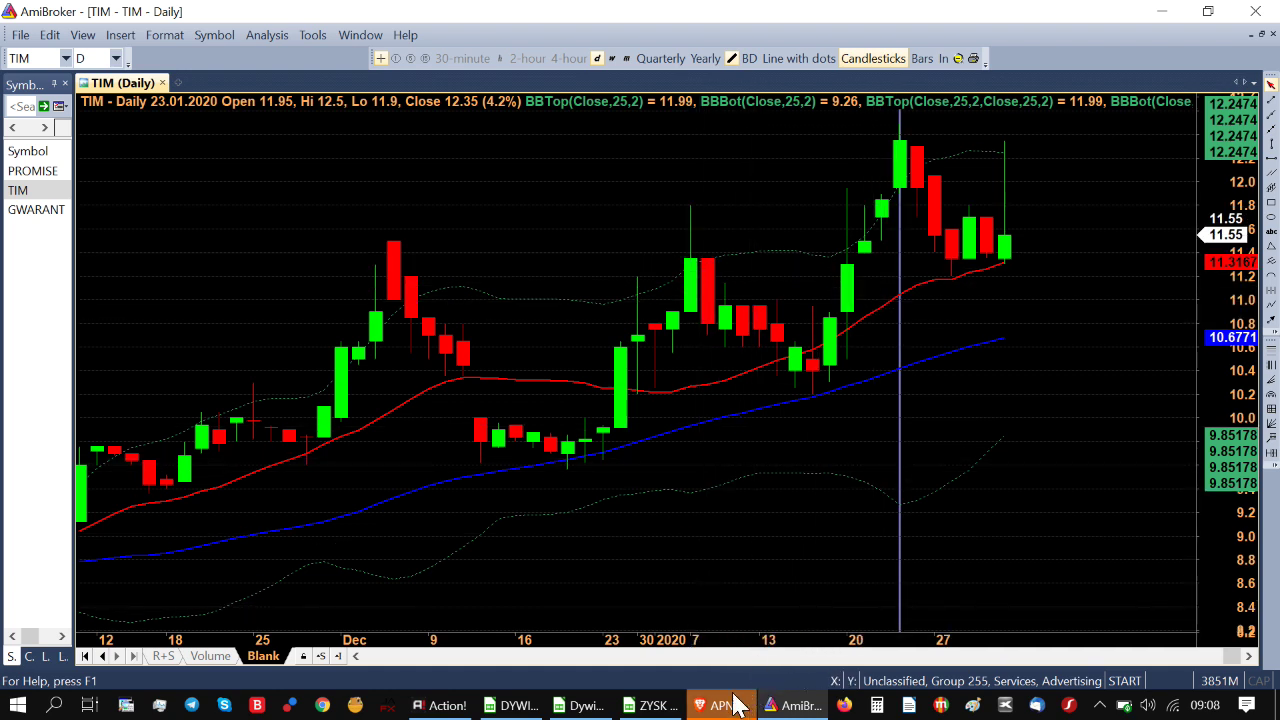
{"action": "left_click", "coordinate": [668, 708]}
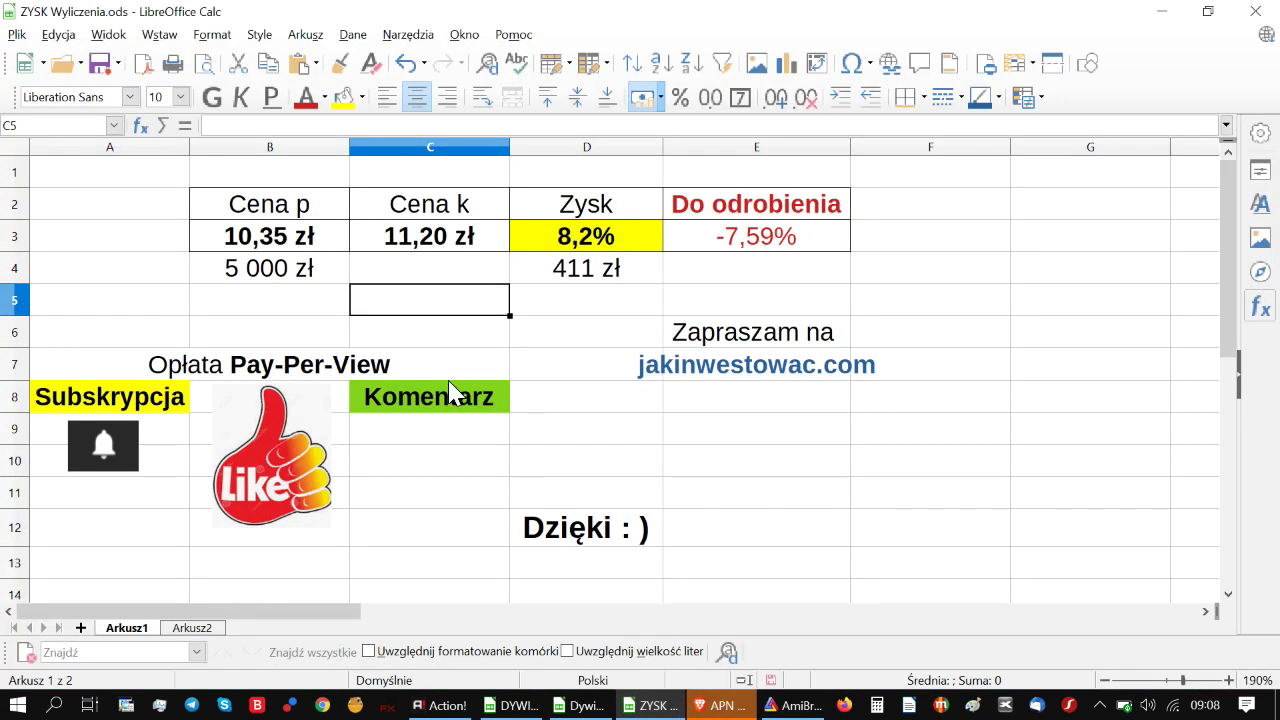
{"action": "left_click", "coordinate": [450, 238]}
{"action": "left_click", "coordinate": [221, 125]}
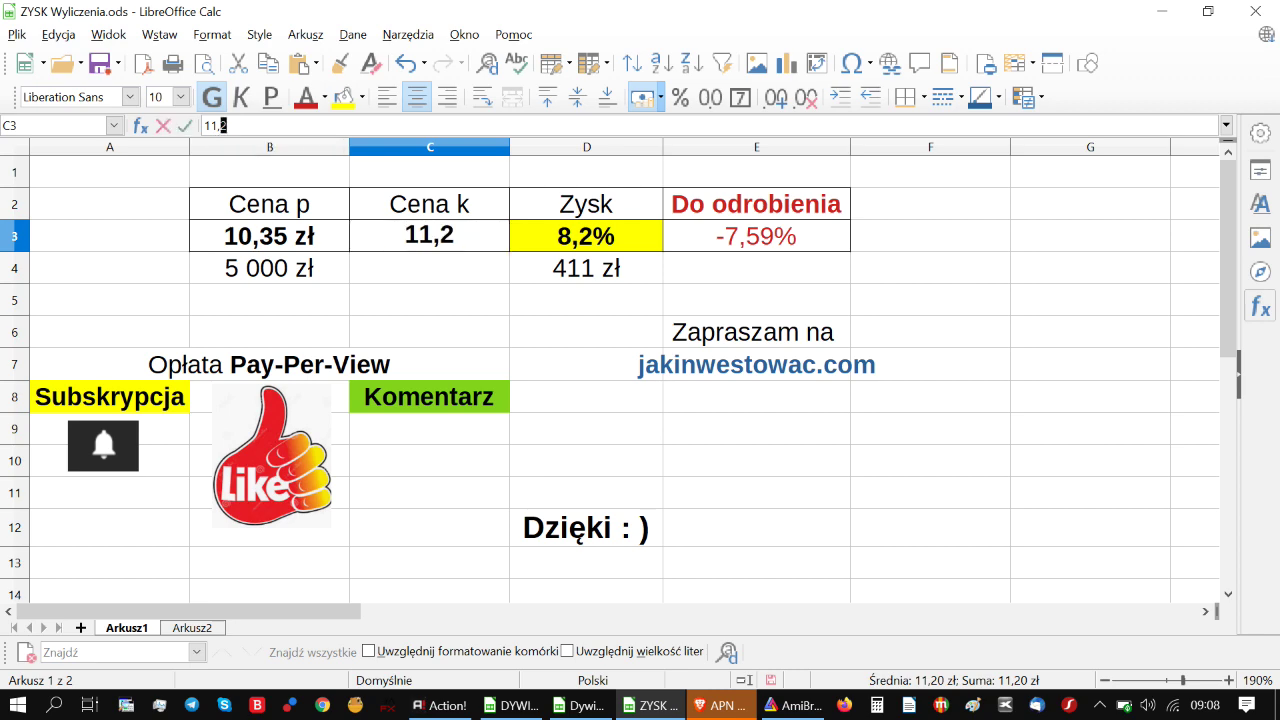
{"action": "type", "text": "9"}
{"action": "key", "text": "Return"}
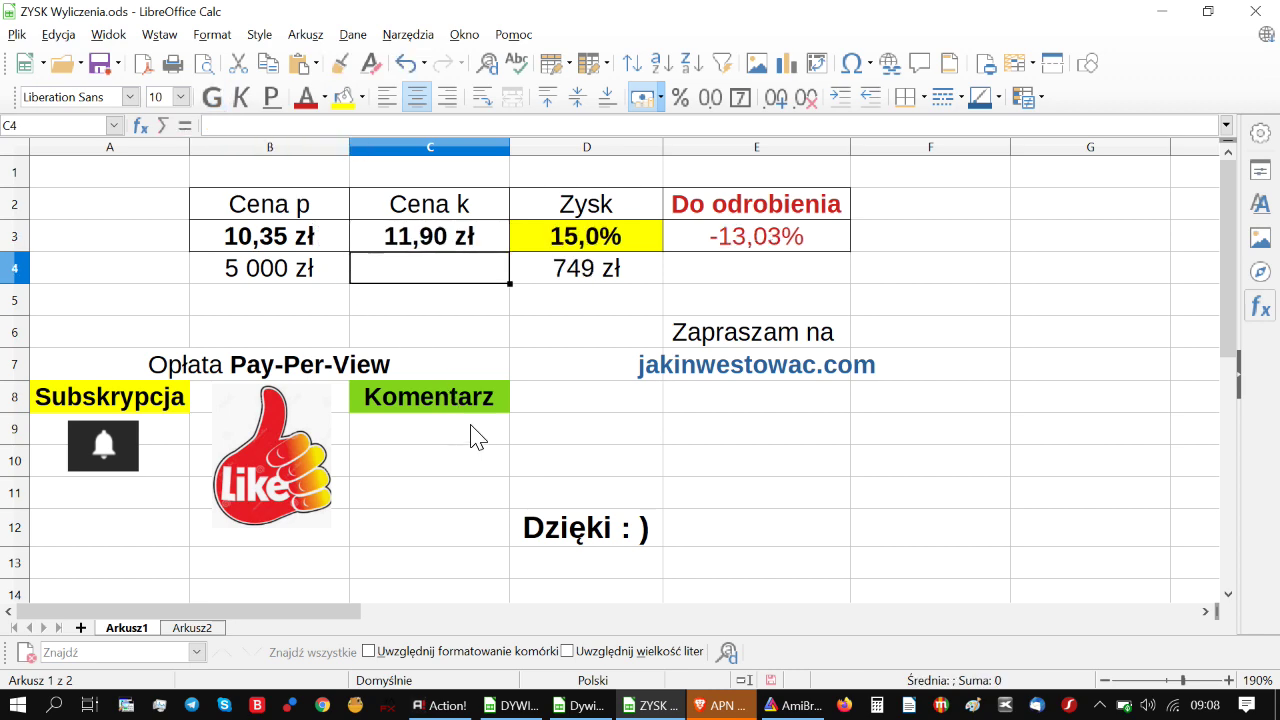
- Return to AmiBroker and examine TIM's daily price movement through January 2020, including the 08.01.2020 candle
{"action": "left_click", "coordinate": [790, 705]}
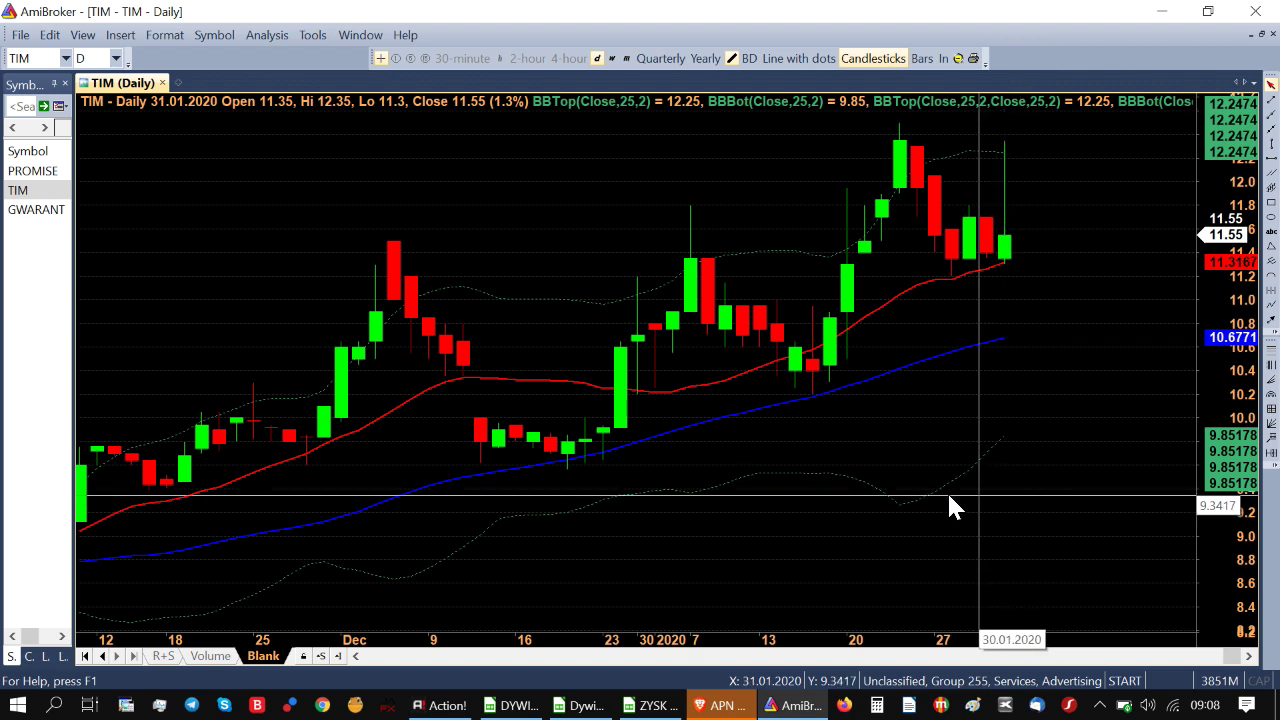
{"action": "mouse_move", "coordinate": [826, 484]}
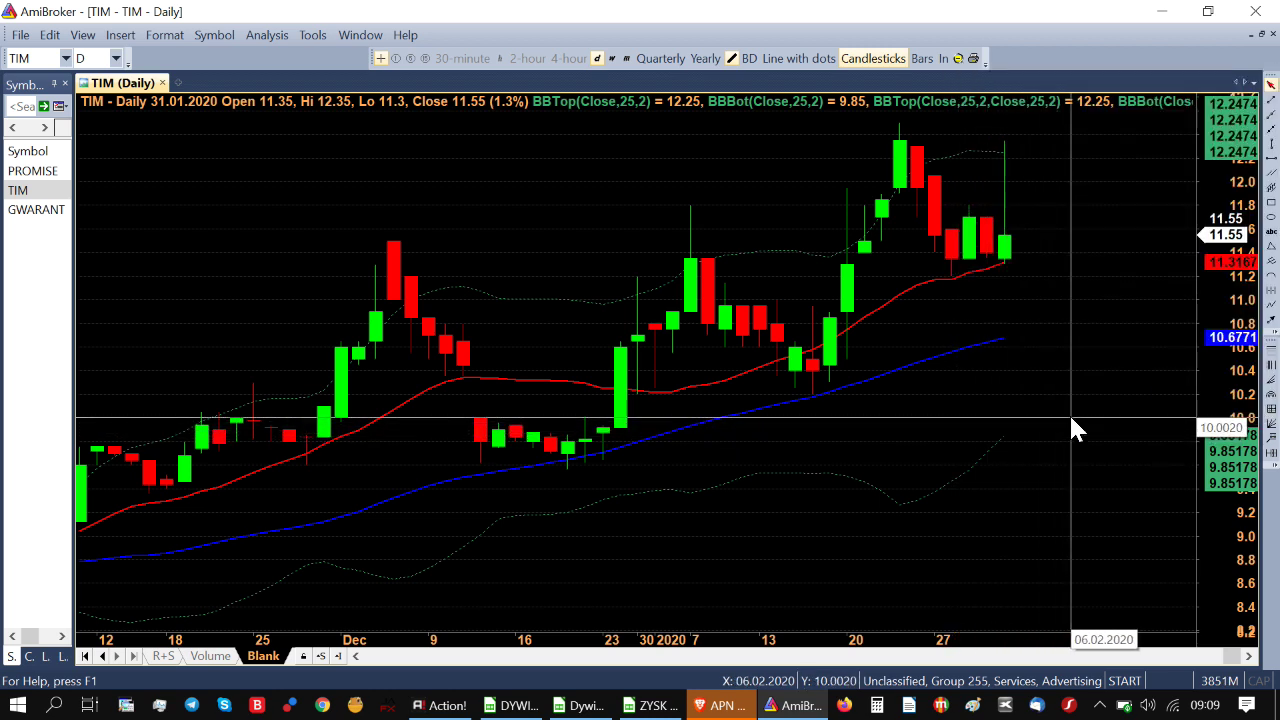
{"action": "mouse_move", "coordinate": [1075, 418]}
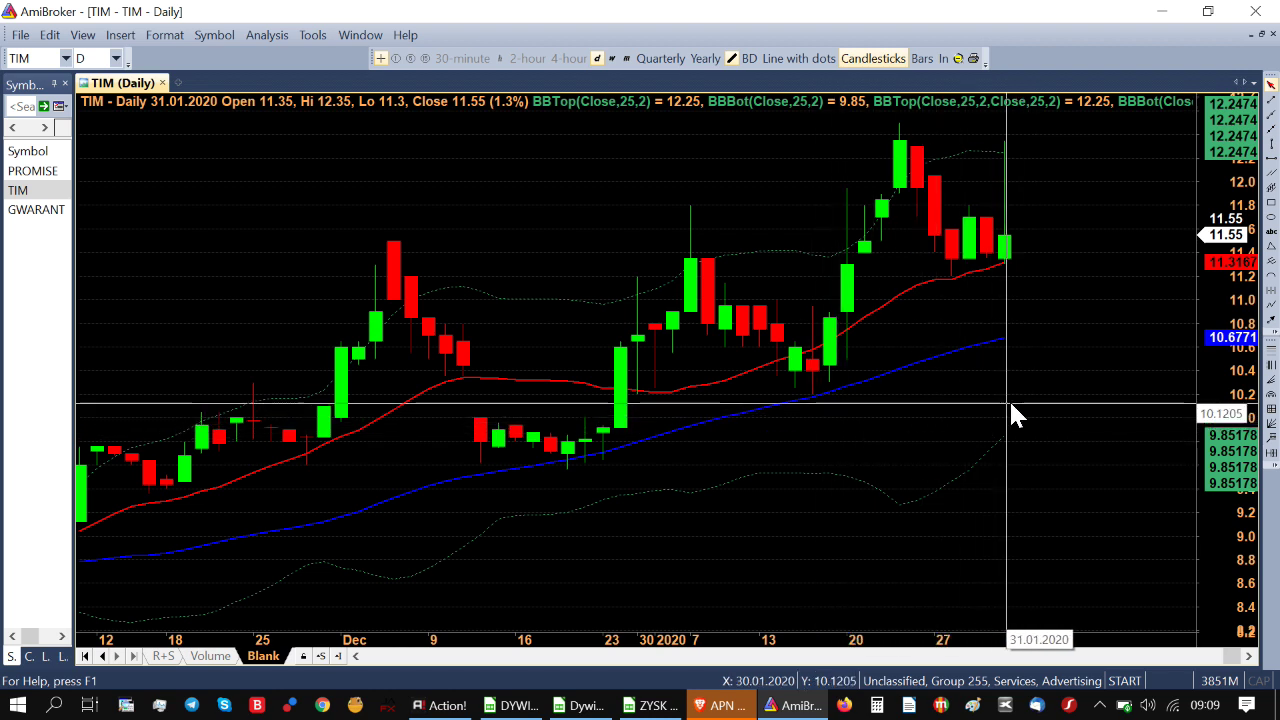
{"action": "mouse_move", "coordinate": [997, 420]}
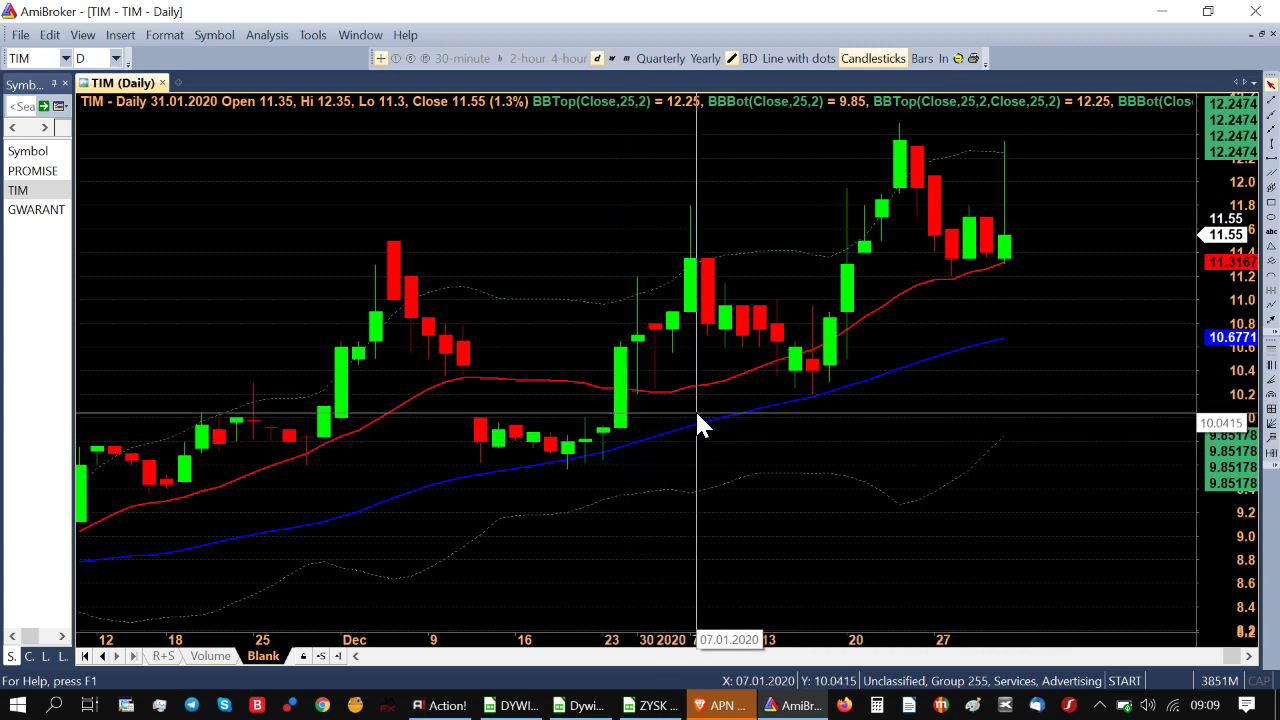
{"action": "mouse_move", "coordinate": [697, 447]}
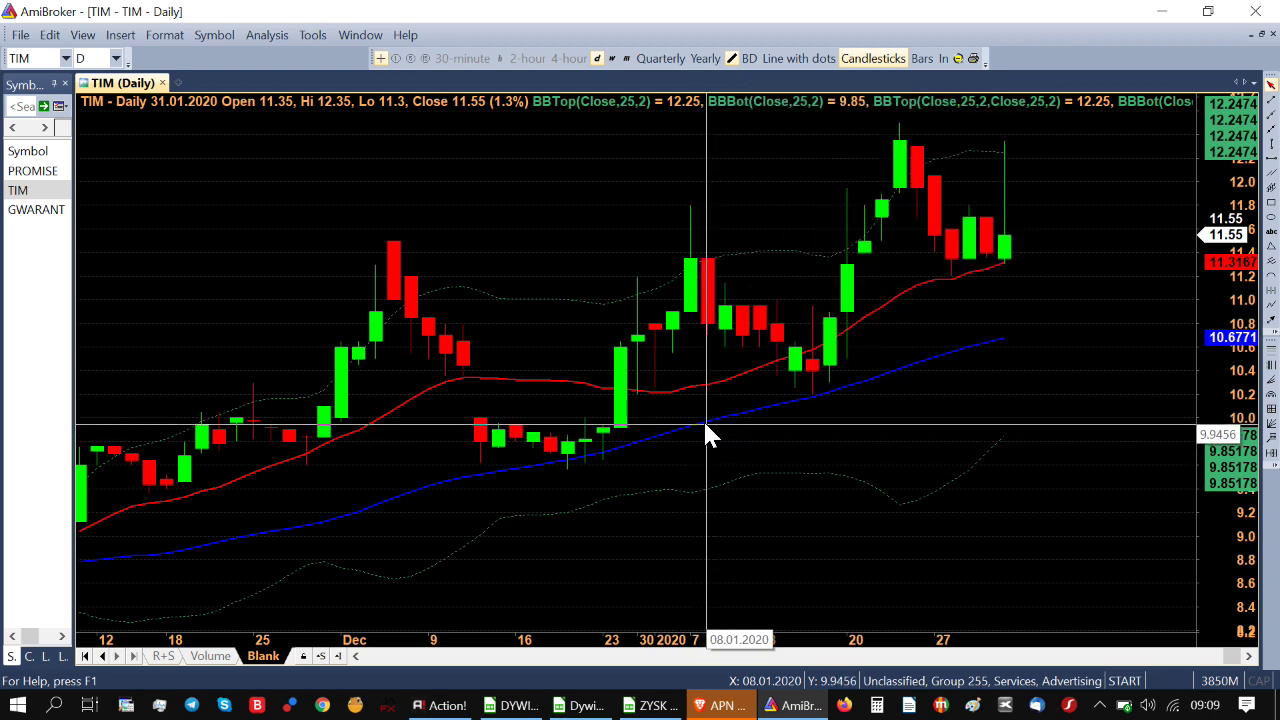
{"action": "mouse_move", "coordinate": [707, 419]}
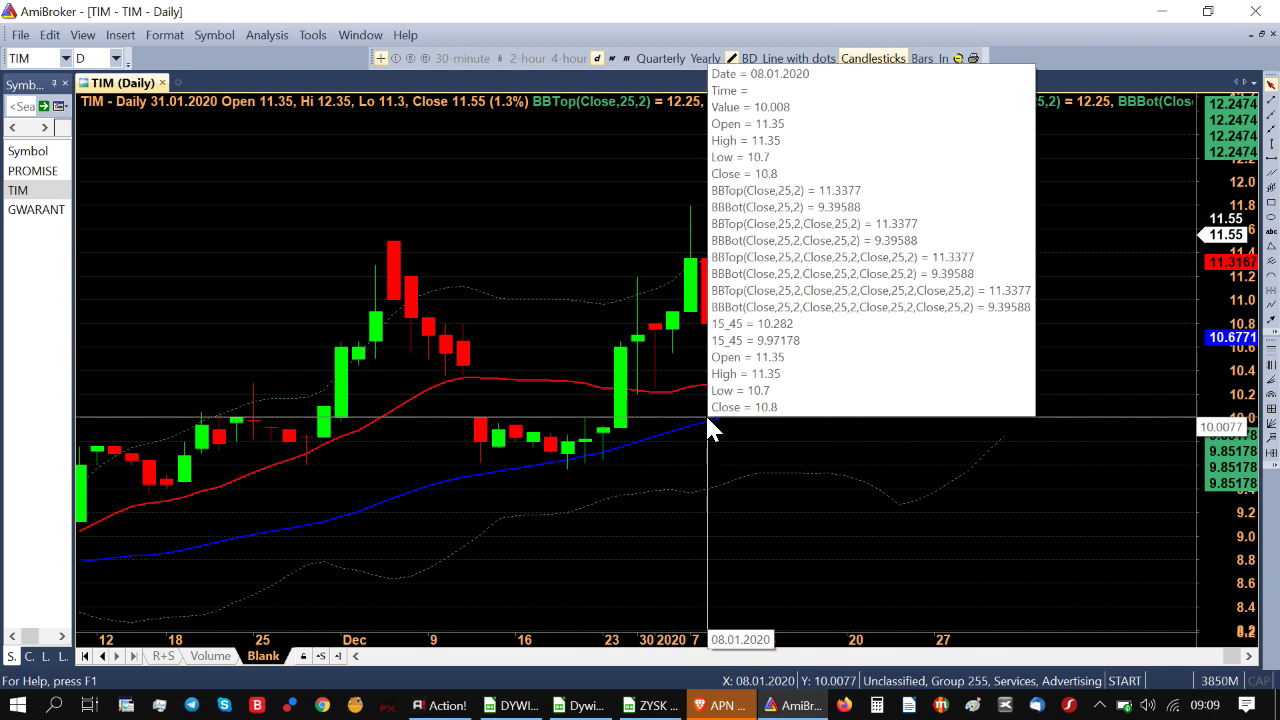
- Trace TIM's daily candles from early January 2020 through 31.01.2020
{"action": "mouse_move", "coordinate": [663, 425]}
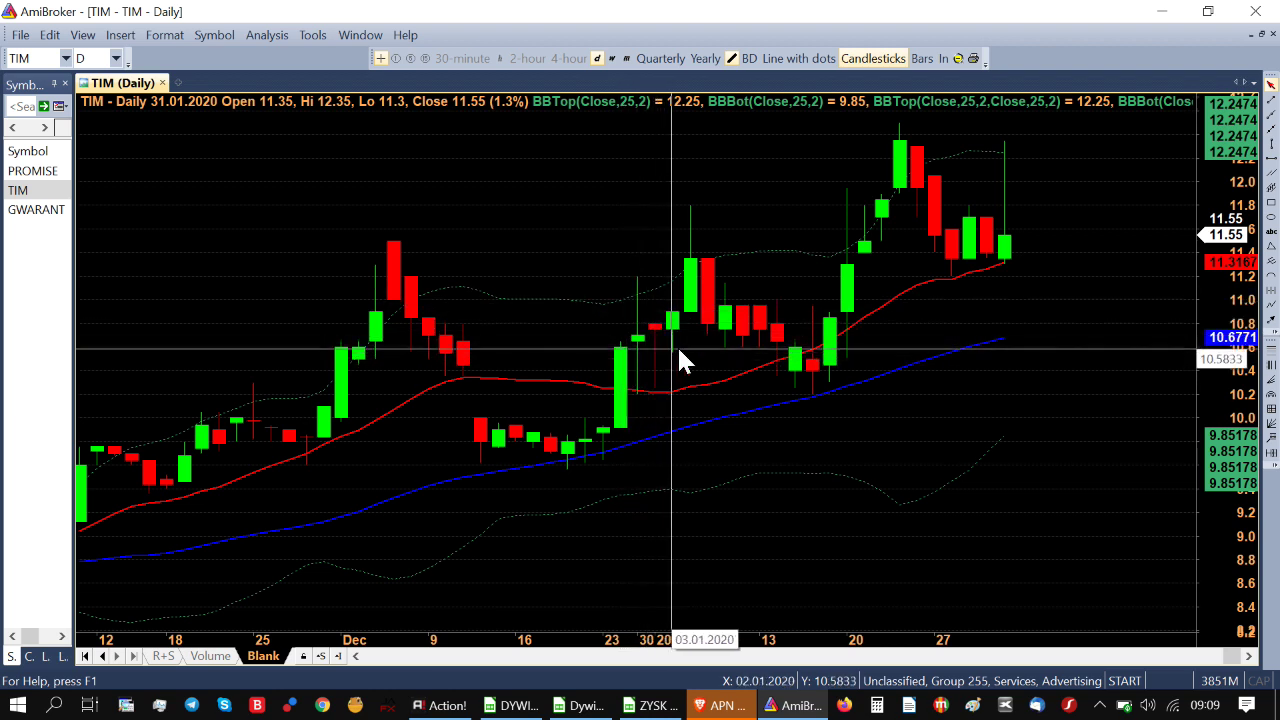
{"action": "mouse_move", "coordinate": [710, 364]}
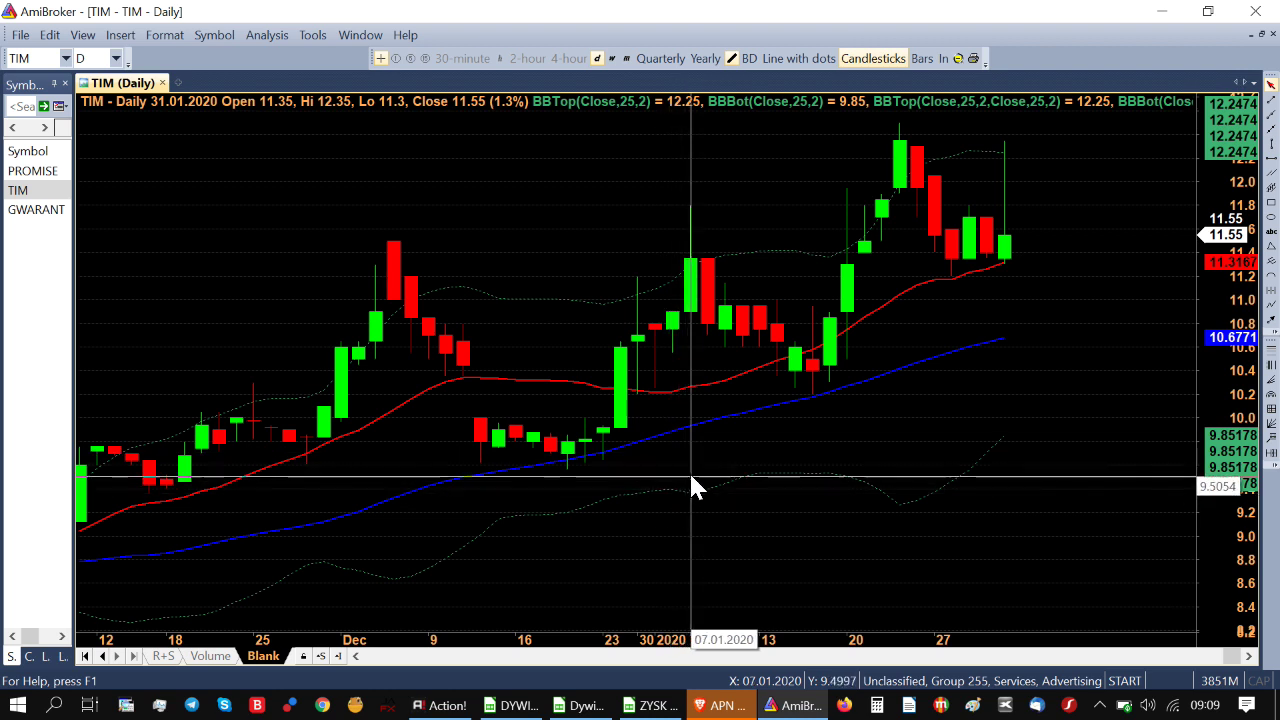
{"action": "mouse_move", "coordinate": [1051, 440]}
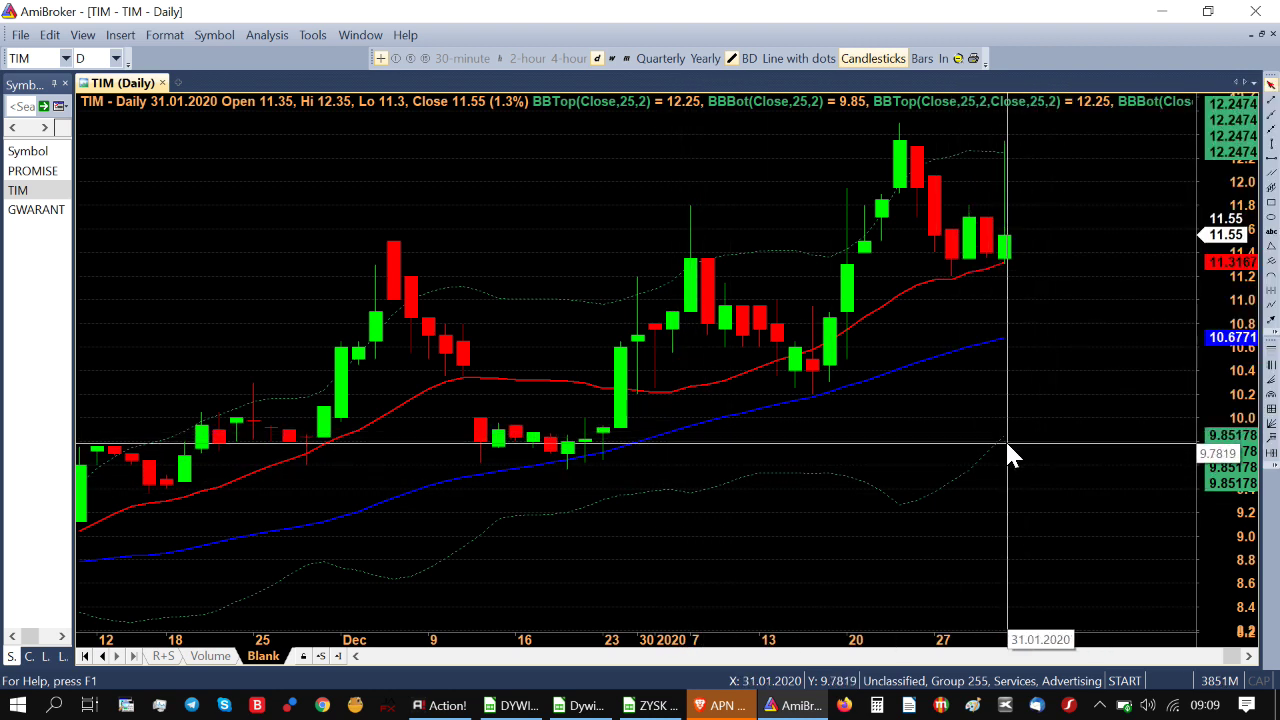
{"action": "mouse_move", "coordinate": [1008, 448]}
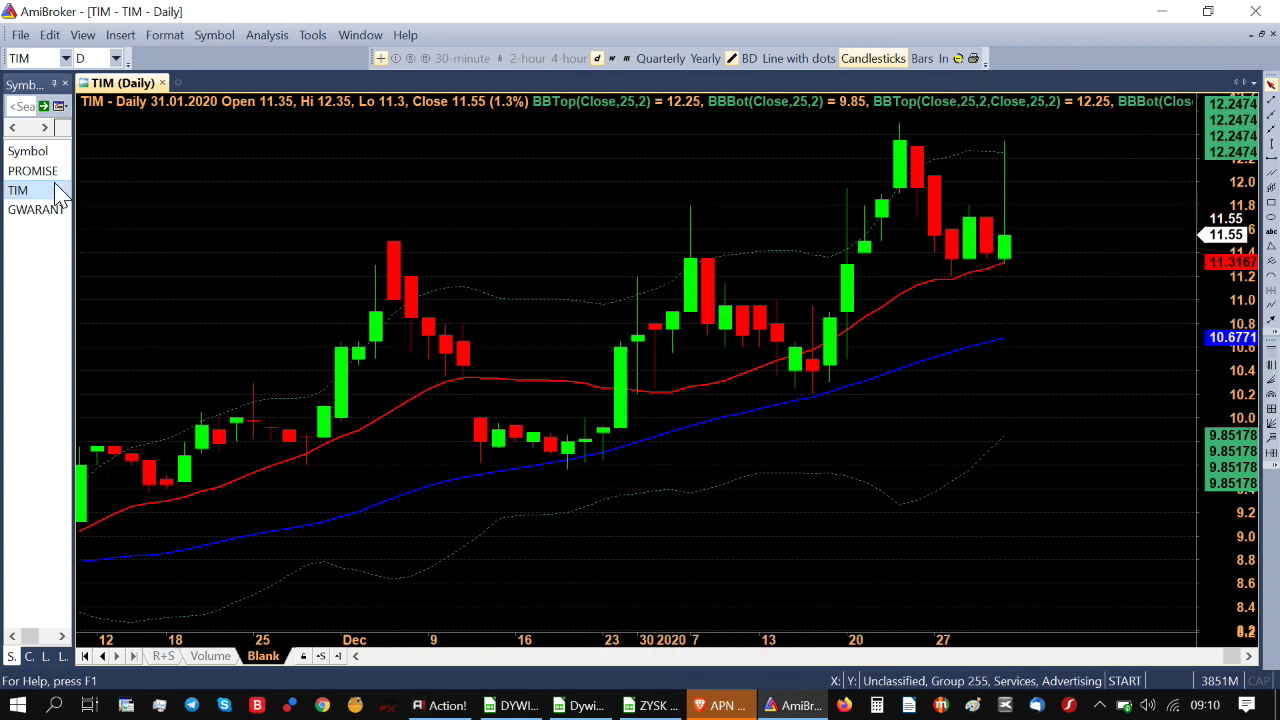
- Show PROMISE's daily chart and examine its price movement from December 2019 through late January 2020
{"action": "left_click", "coordinate": [14, 172]}
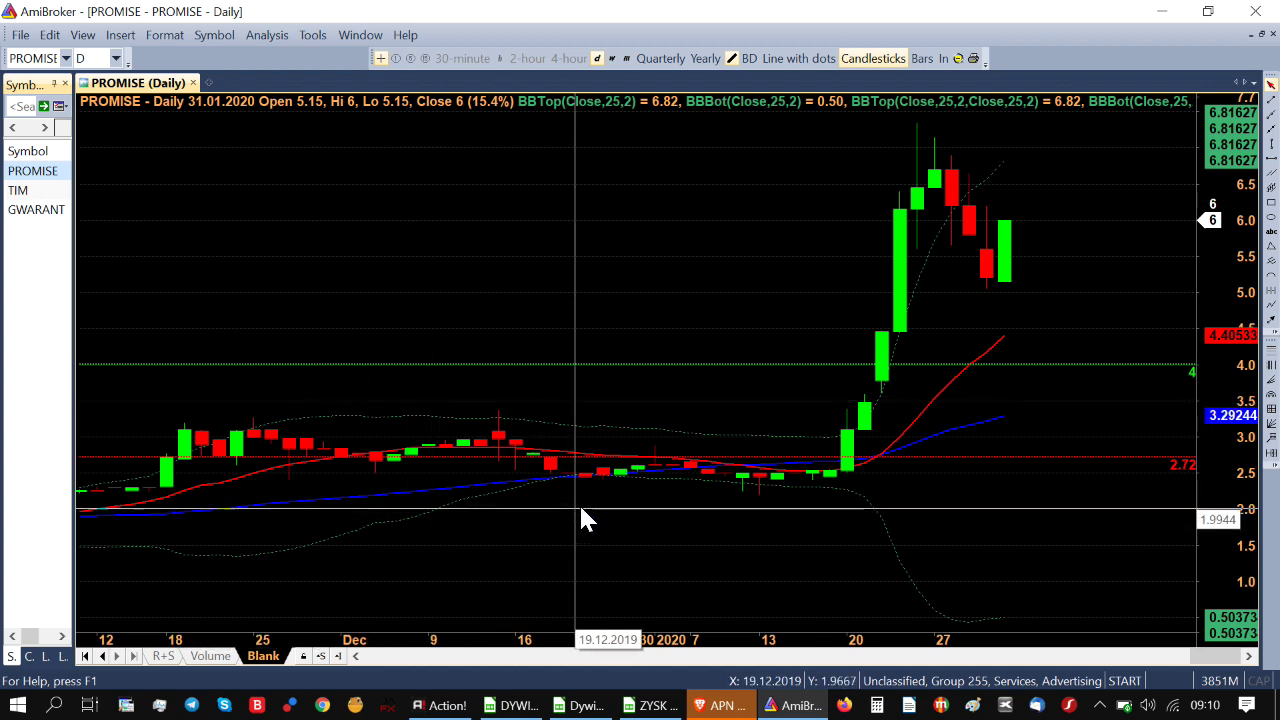
{"action": "mouse_move", "coordinate": [789, 517]}
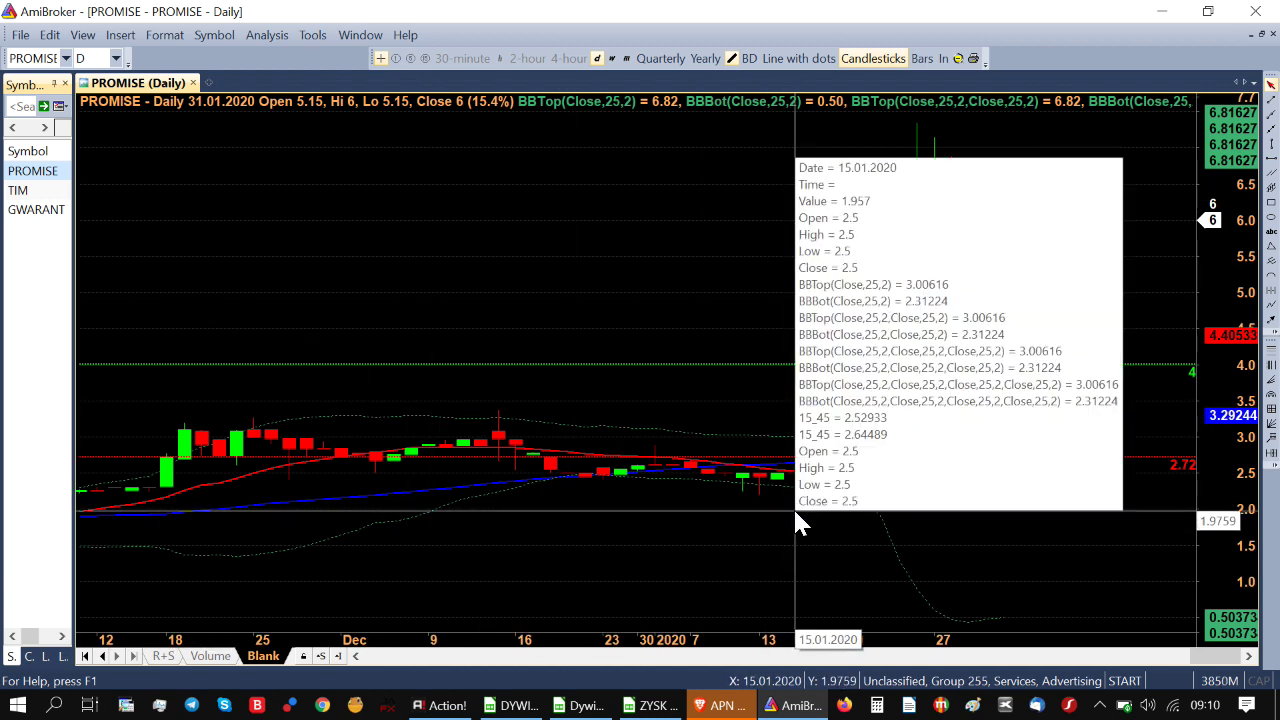
{"action": "mouse_move", "coordinate": [912, 522]}
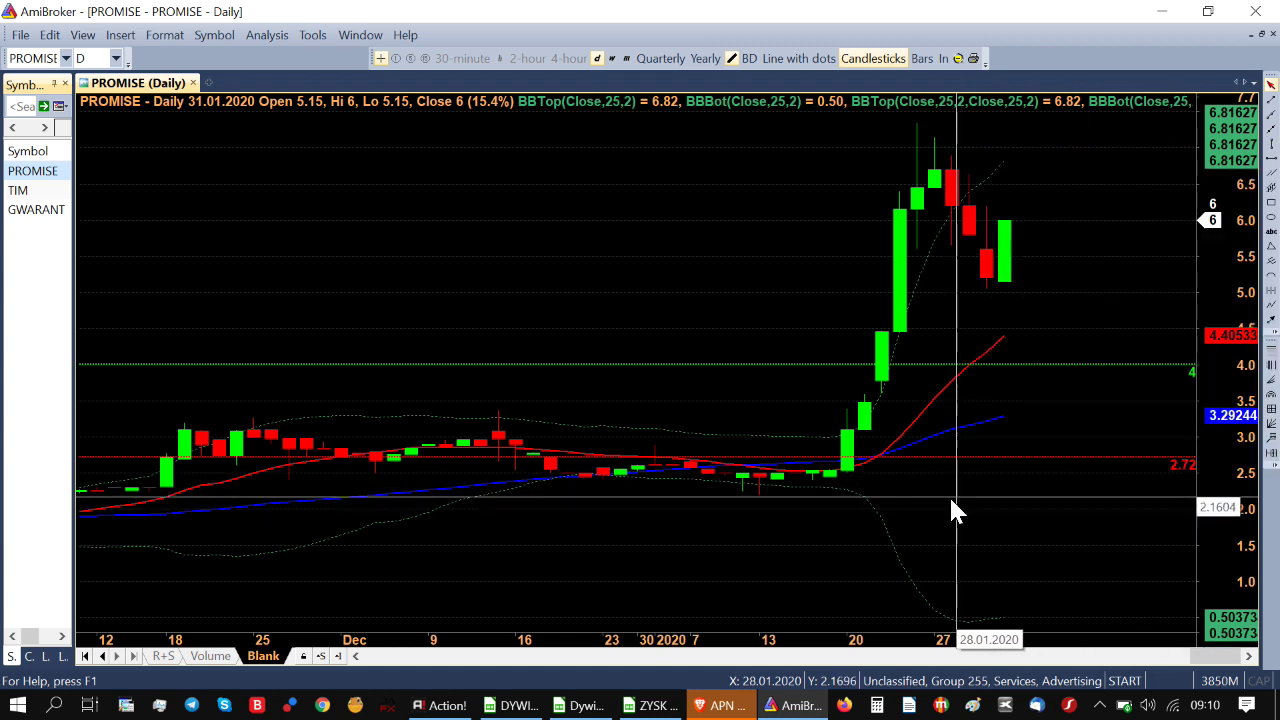
- Switch to the browser and view the APN Promise position and its weekly chart in the jakinwestowac.com dividend portfolio article
{"action": "left_click", "coordinate": [734, 705]}
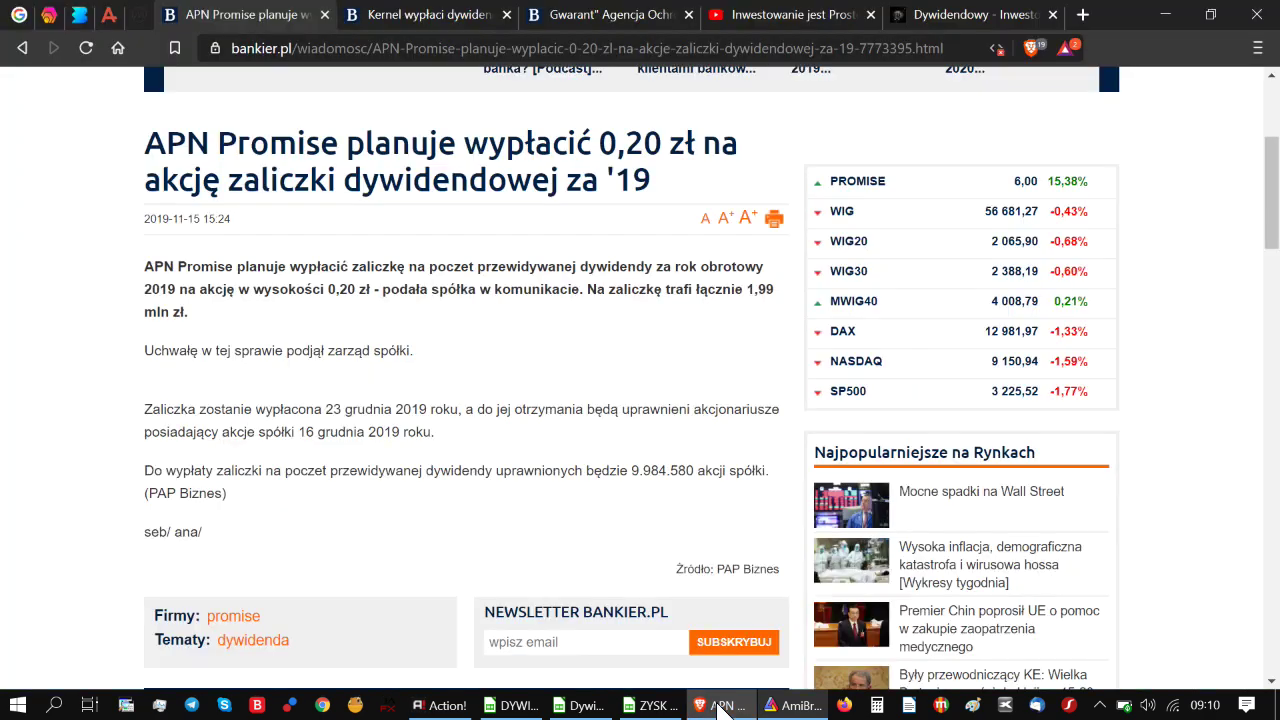
{"action": "left_click", "coordinate": [930, 20]}
{"action": "scroll", "coordinate": [658, 510], "scroll_direction": "down", "scroll_amount": 3}
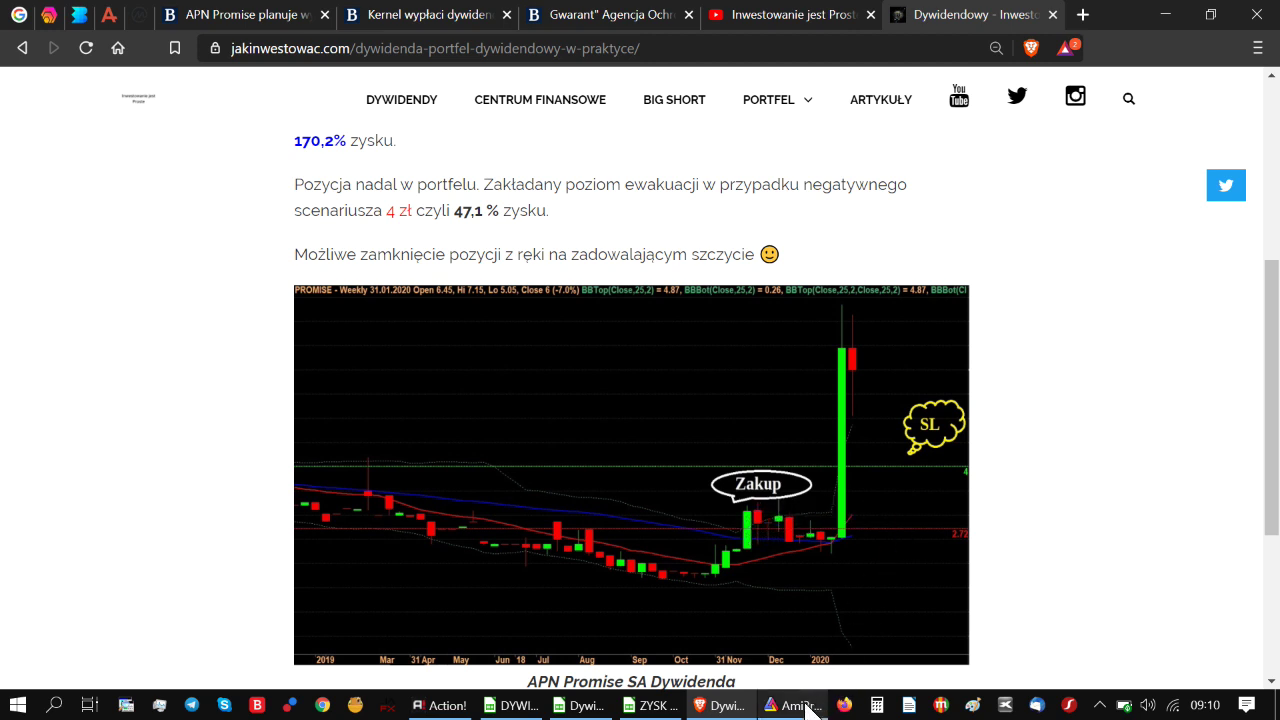
- Return to AmiBroker and inspect PROMISE's daily candles from 18.12.2019 to 17.01.2020, before the January rise
{"action": "mouse_move", "coordinate": [795, 712]}
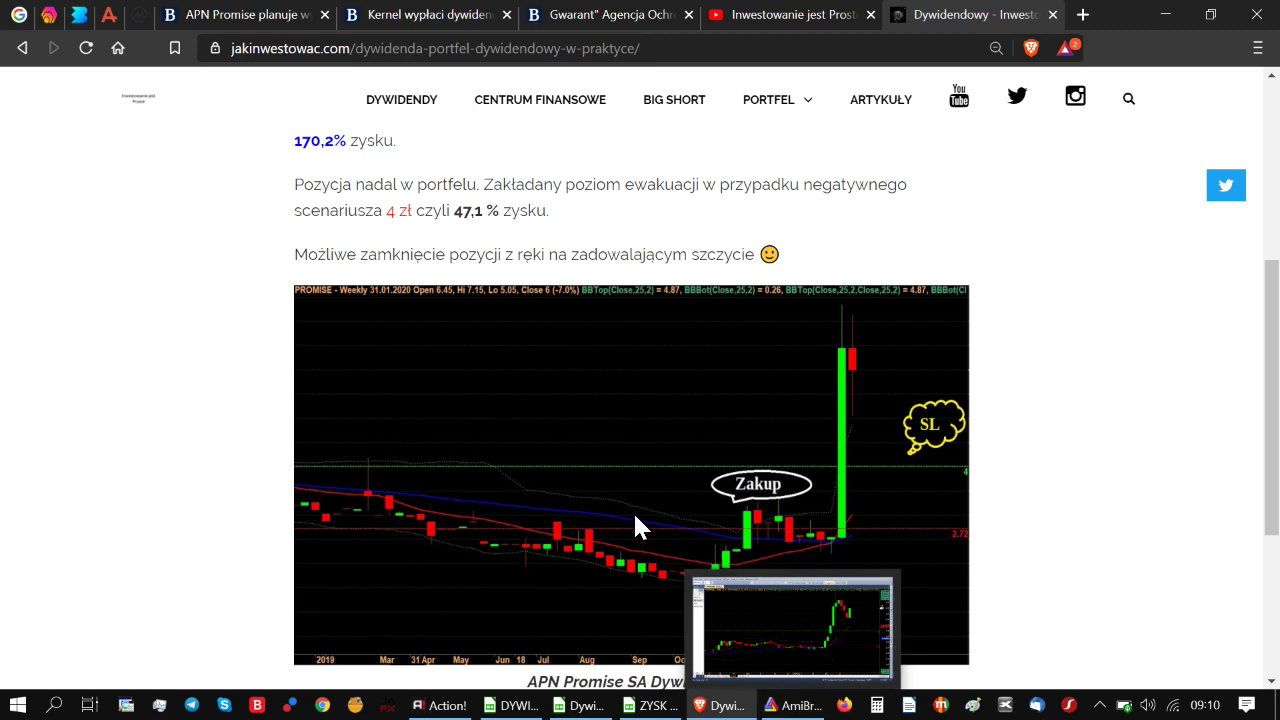
{"action": "left_click", "coordinate": [789, 706]}
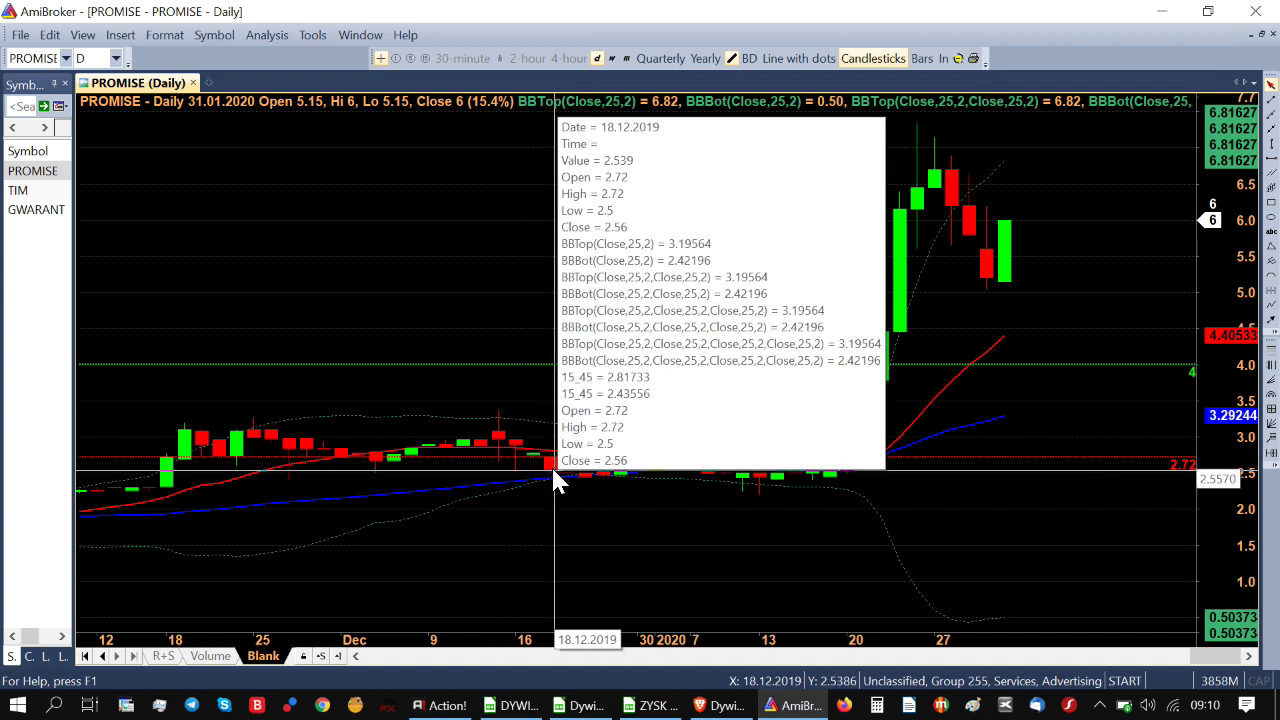
{"action": "mouse_move", "coordinate": [533, 472]}
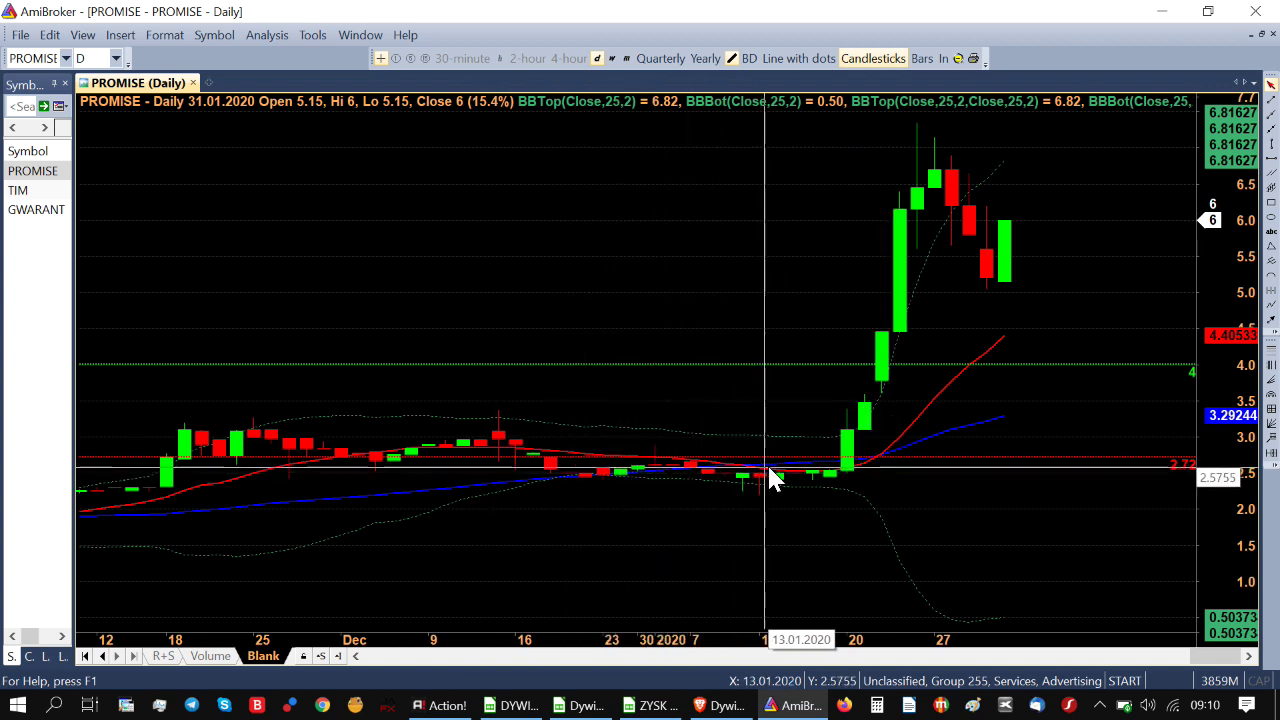
{"action": "mouse_move", "coordinate": [788, 472]}
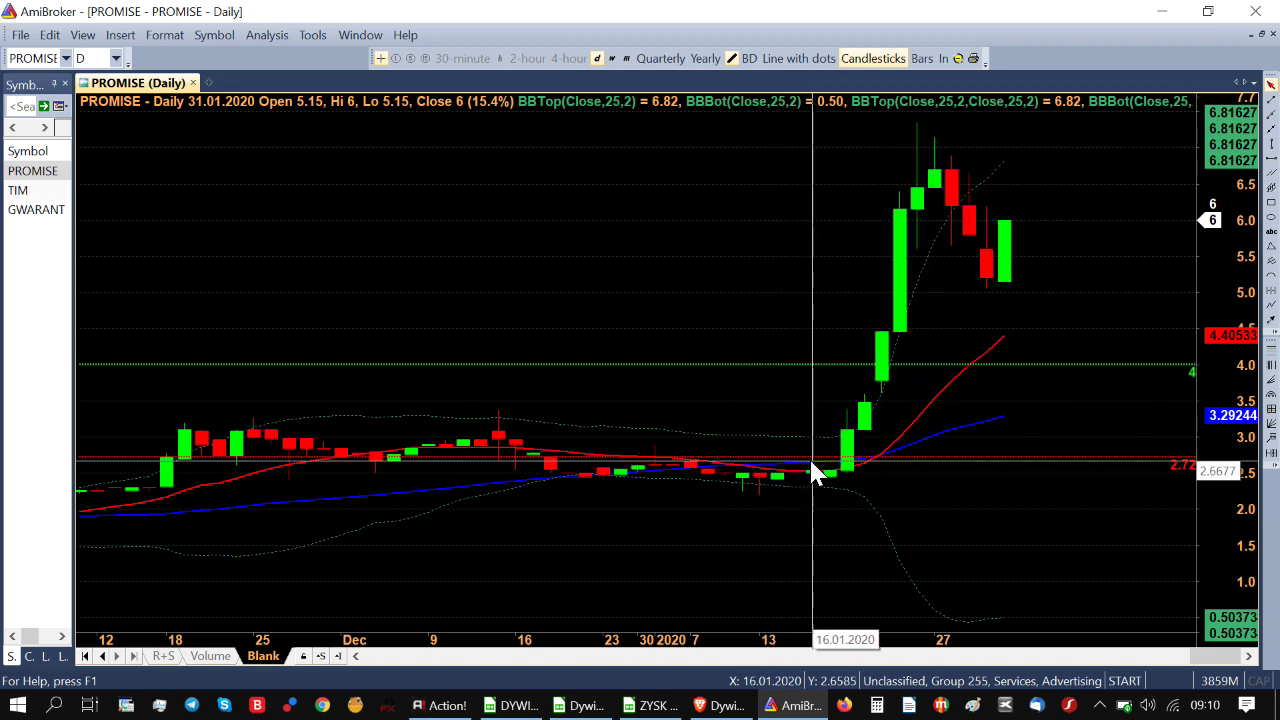
{"action": "mouse_move", "coordinate": [824, 462]}
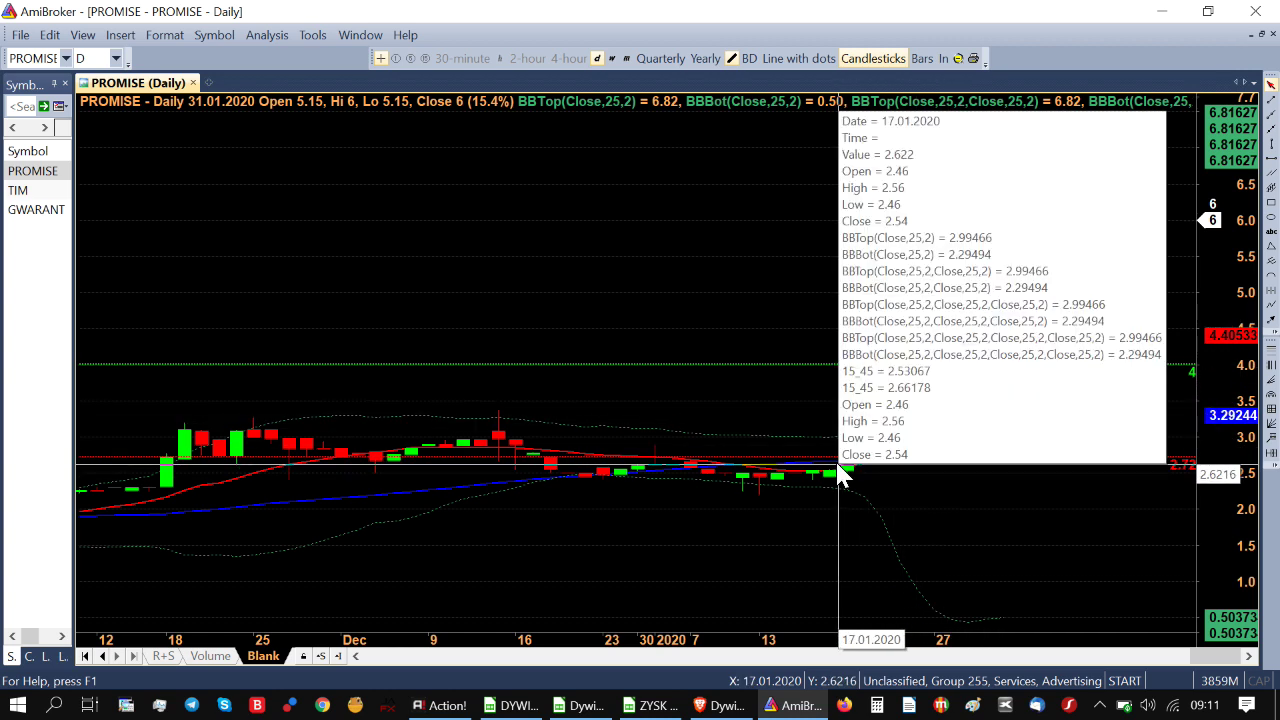
{"action": "left_click", "coordinate": [838, 466]}
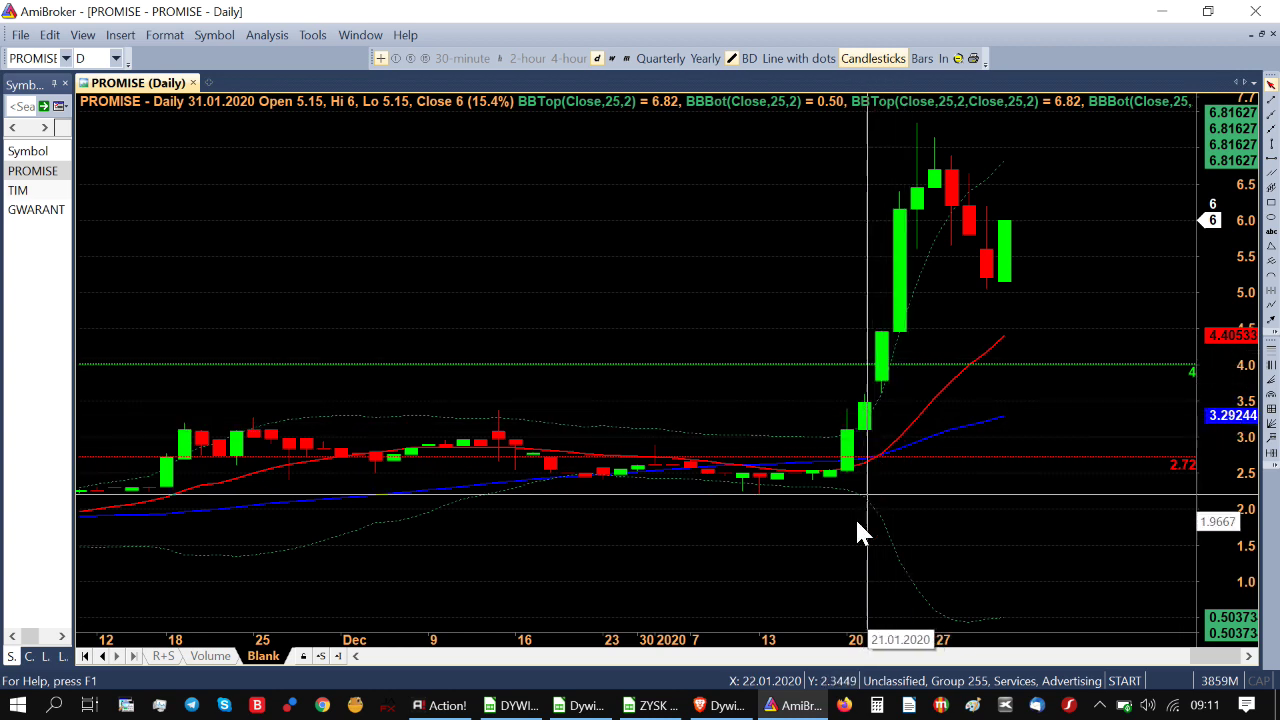
- Switch to ZYSK Wyliczenia.ods and set Cena p to 2,72 zł for the PROMISE trade
{"action": "left_click", "coordinate": [652, 705]}
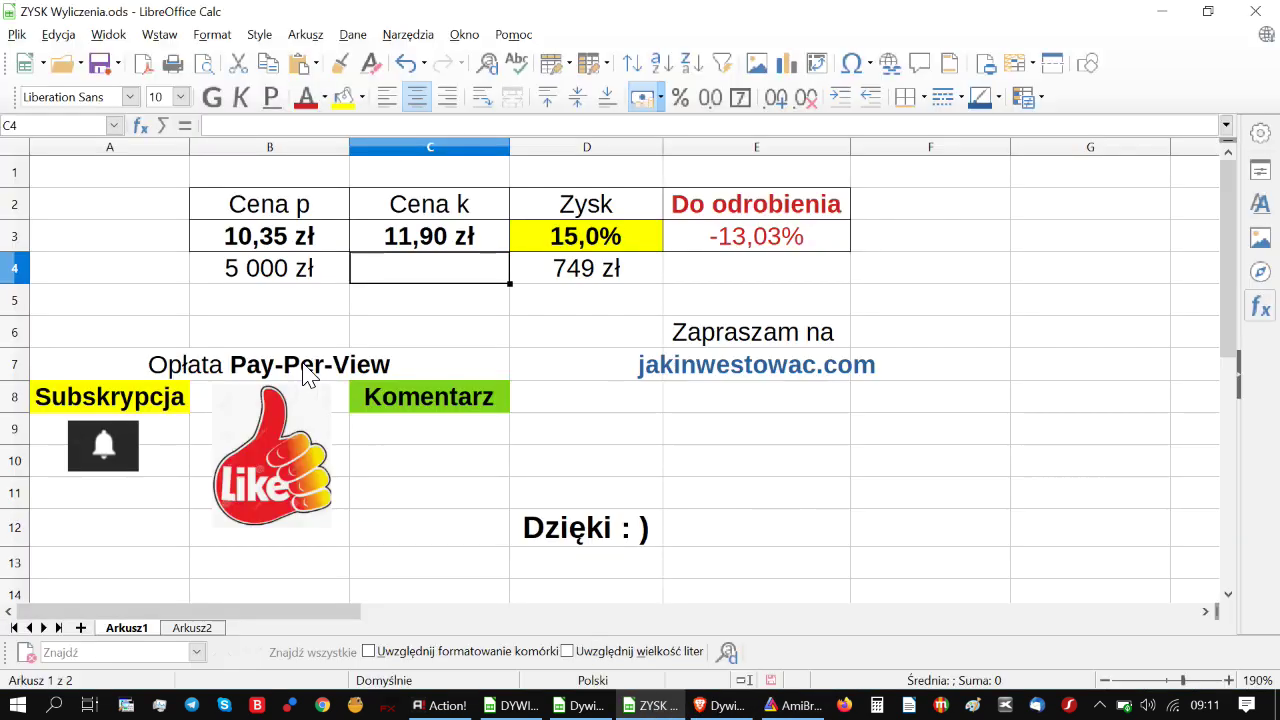
{"action": "left_click", "coordinate": [243, 245]}
{"action": "type", "text": "2,7"}
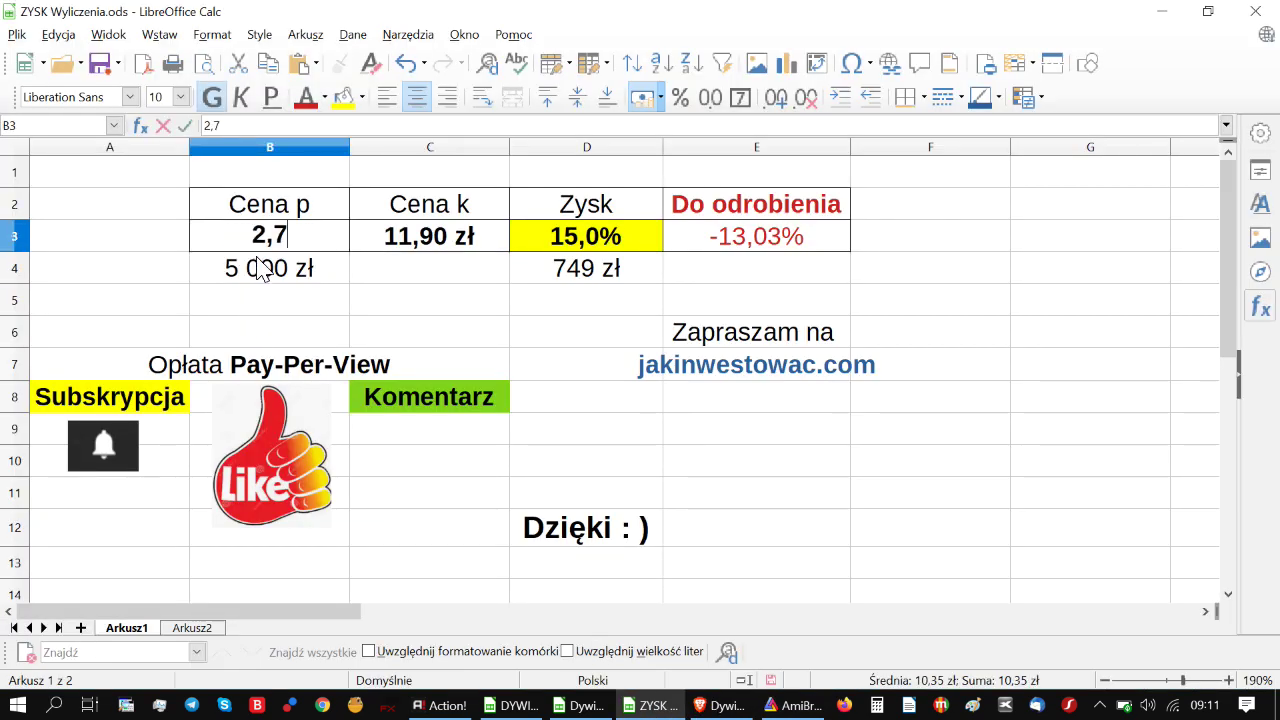
{"action": "type", "text": "2"}
{"action": "left_click", "coordinate": [427, 245]}
- Check PROMISE's 24.01.2020 candle in AmiBroker and set Cena k in ZYSK Wyliczenia.ods to 7,35 zł
{"action": "left_click", "coordinate": [795, 705]}
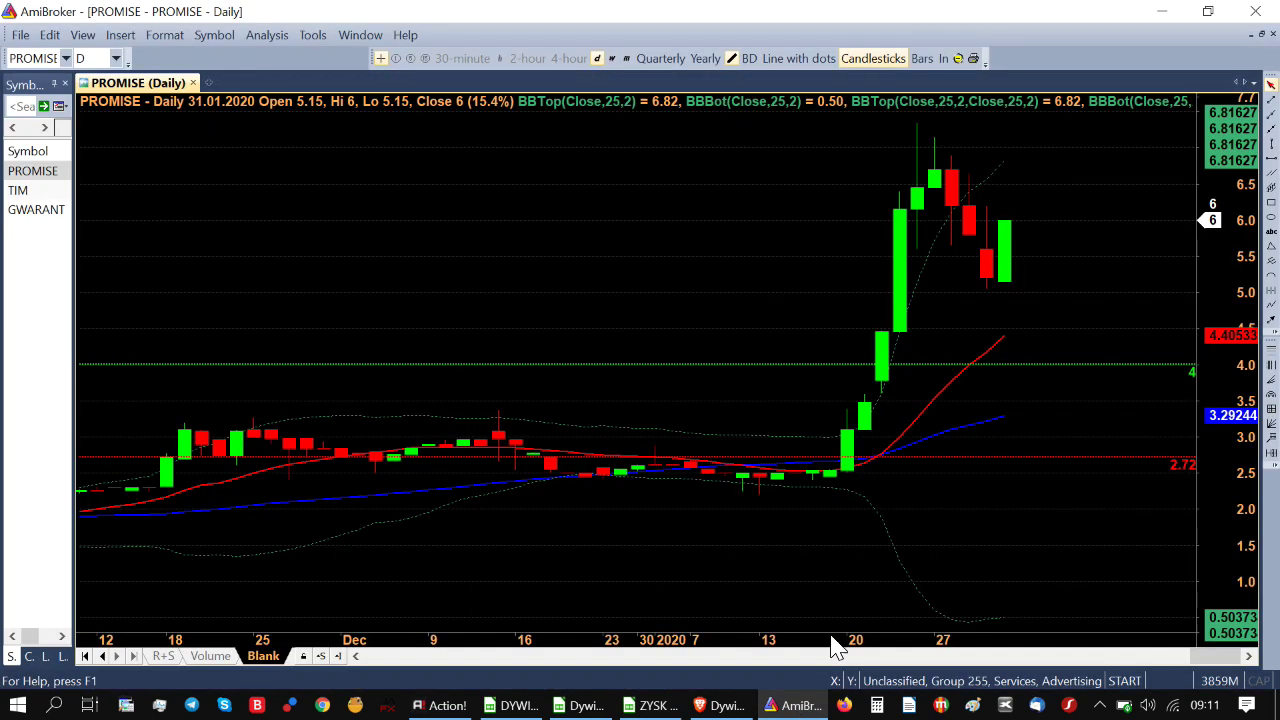
{"action": "left_click", "coordinate": [917, 248]}
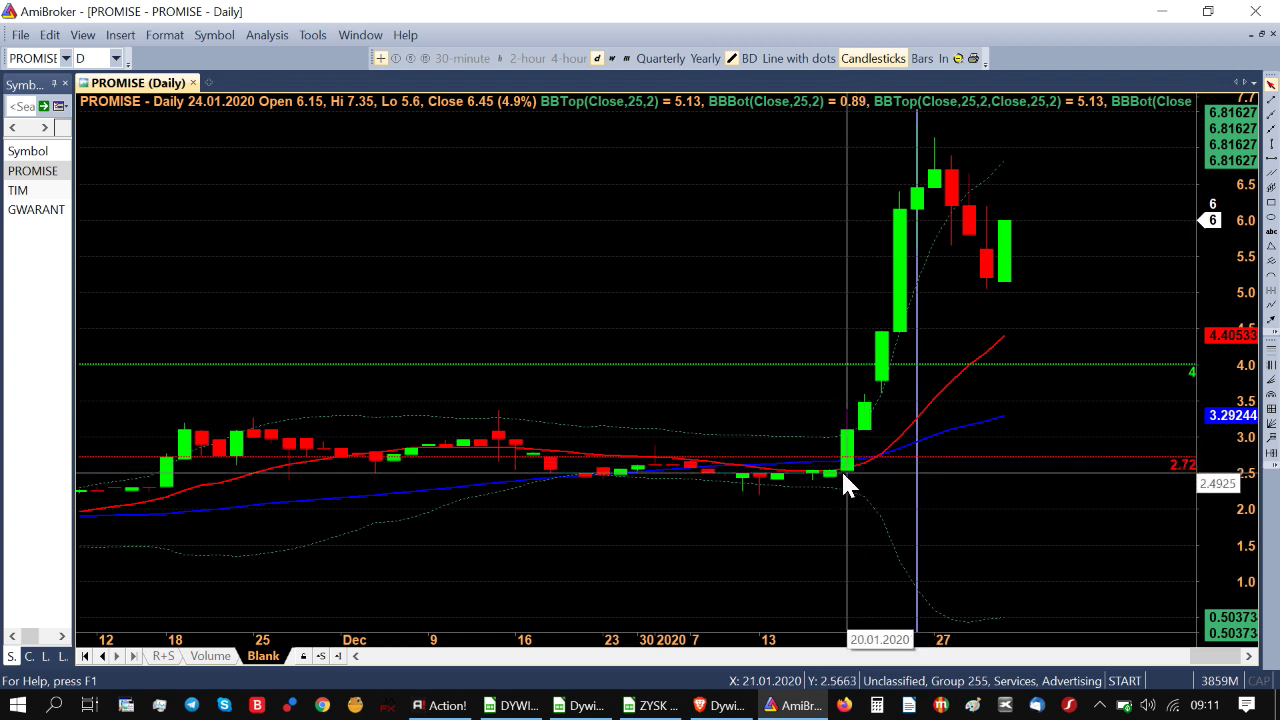
{"action": "left_click", "coordinate": [651, 706]}
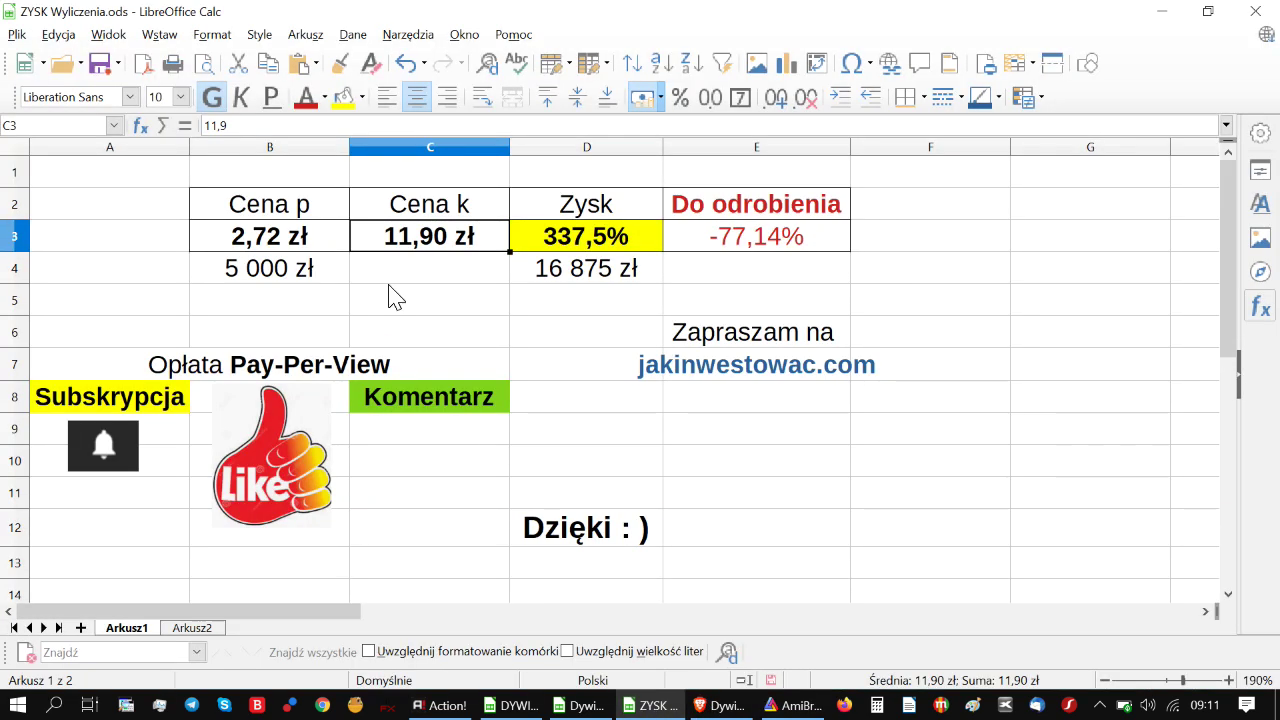
{"action": "type", "text": "7,35"}
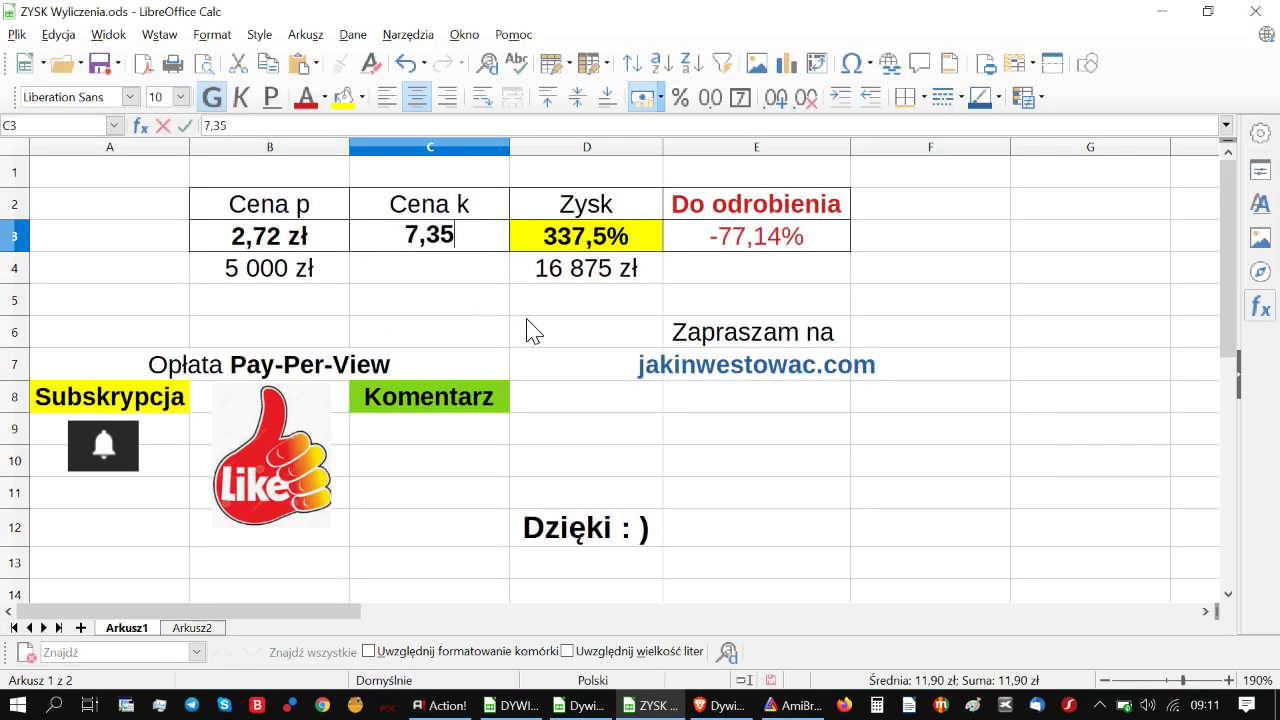
{"action": "left_click", "coordinate": [530, 330]}
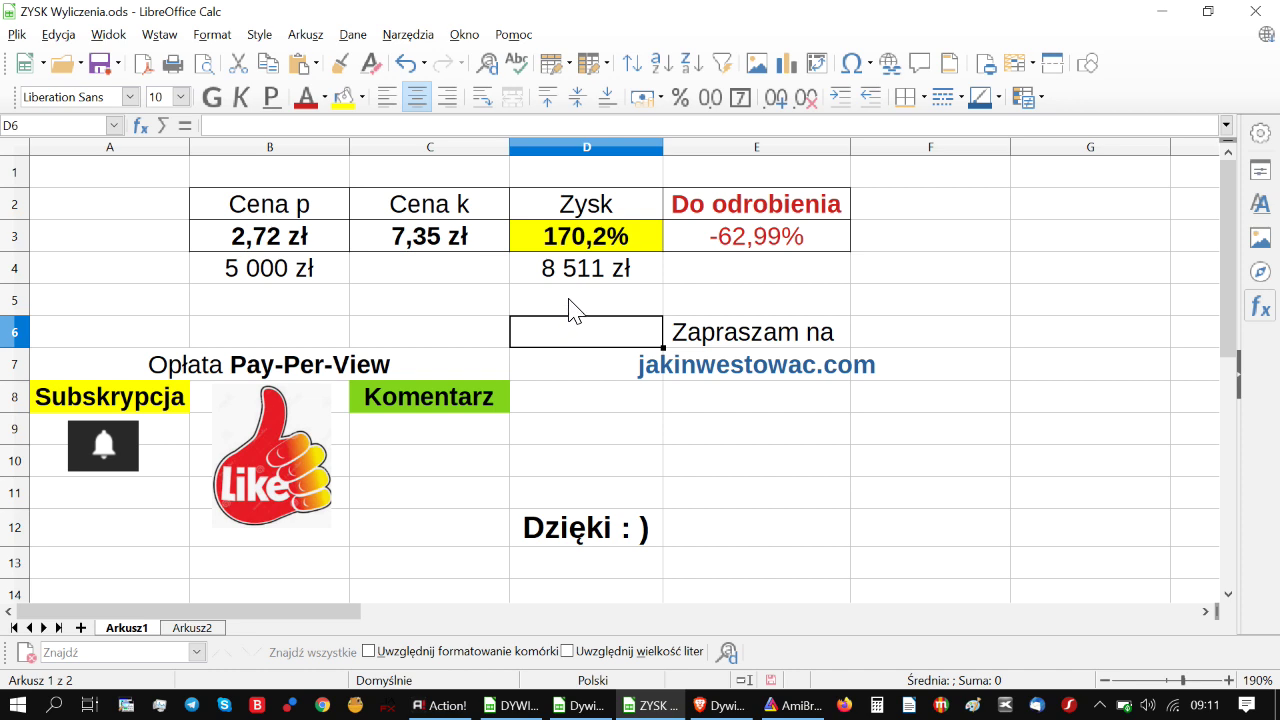
{"action": "mouse_move", "coordinate": [781, 694]}
{"action": "left_click", "coordinate": [704, 472]}
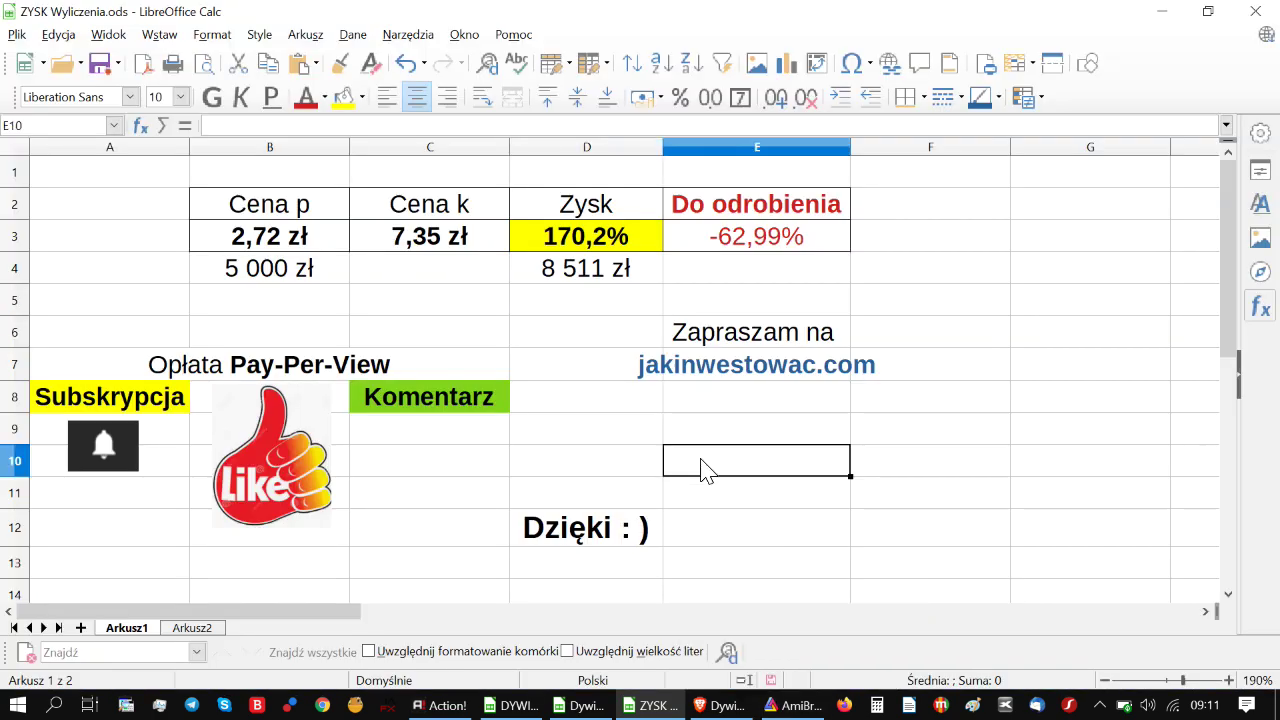